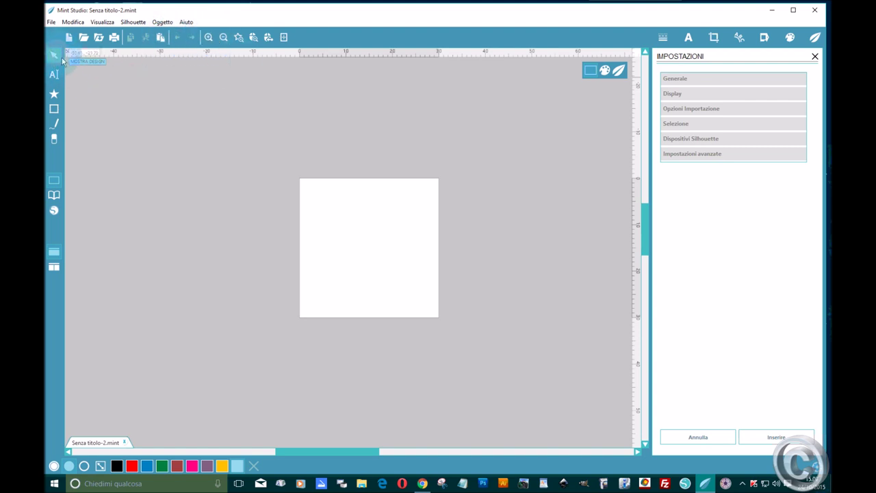
- Examine the preset shapes, the frame shapes, the line tool's style options and the eraser tips
click(61, 100)
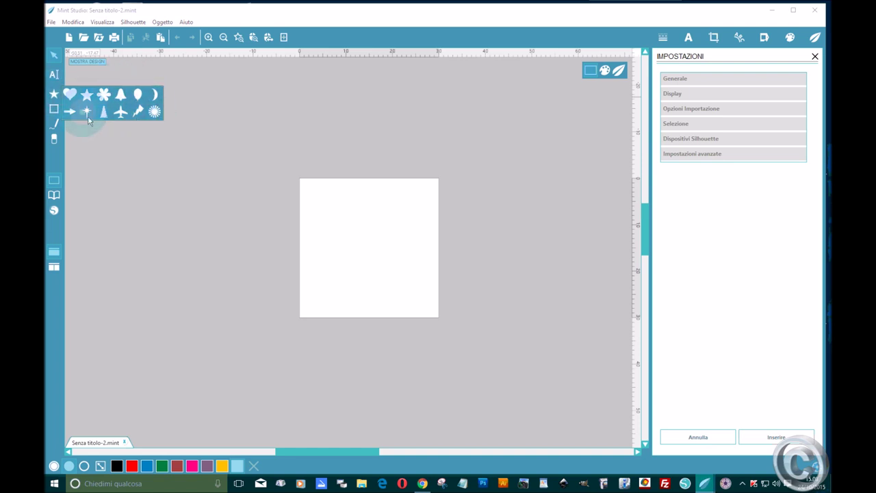
click(54, 109)
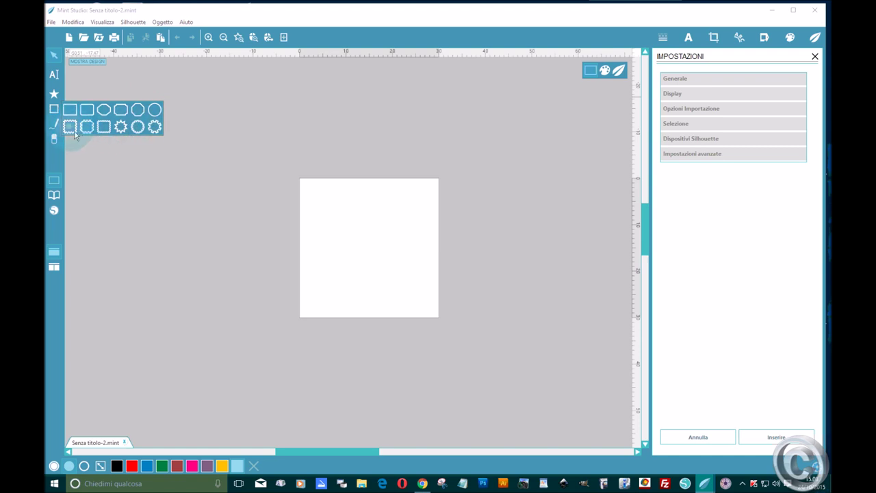
click(58, 126)
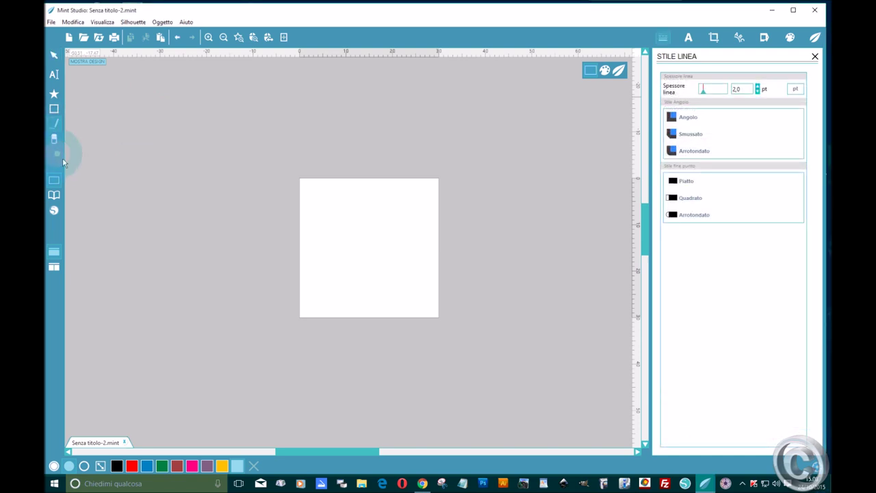
click(58, 146)
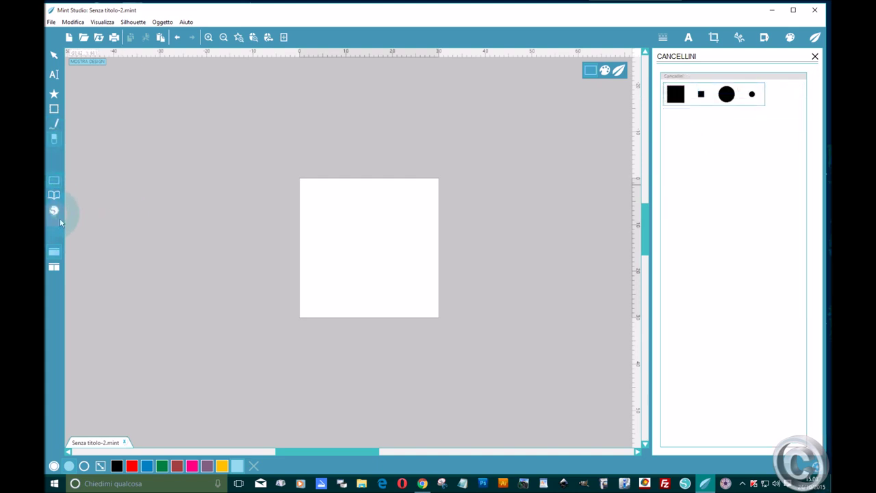
- Browse the full design library in split view and close the library view
click(58, 272)
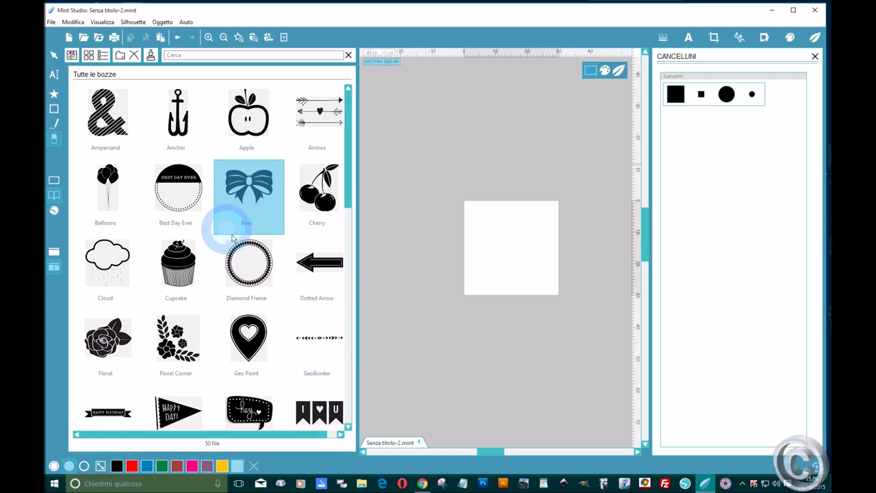
scroll(232, 239, down, 4)
scroll(266, 243, down, 4)
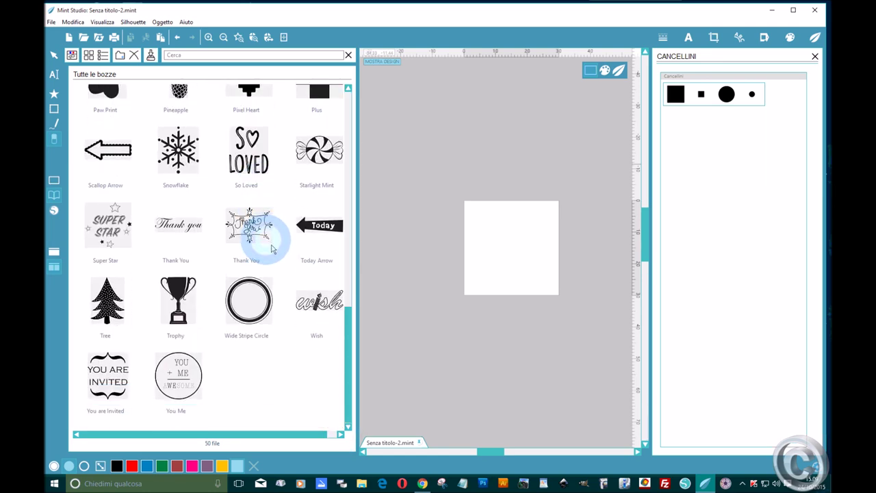
scroll(226, 373, up, 4)
scroll(259, 342, up, 4)
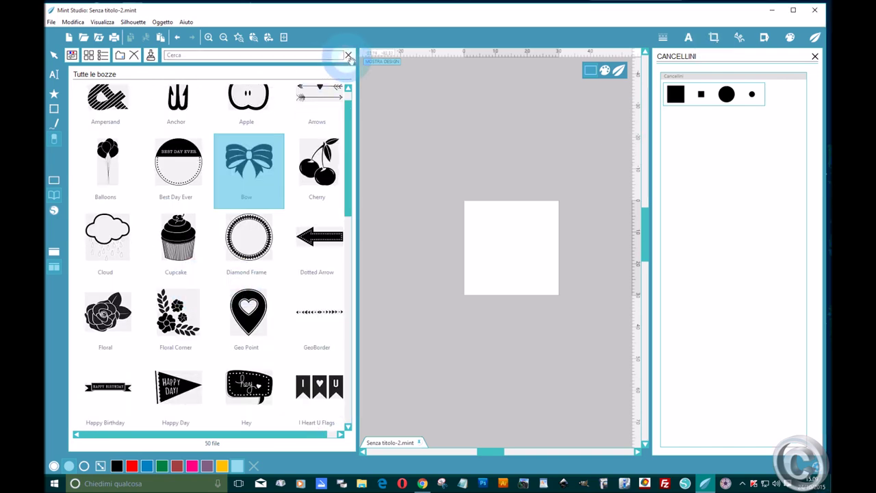
click(349, 54)
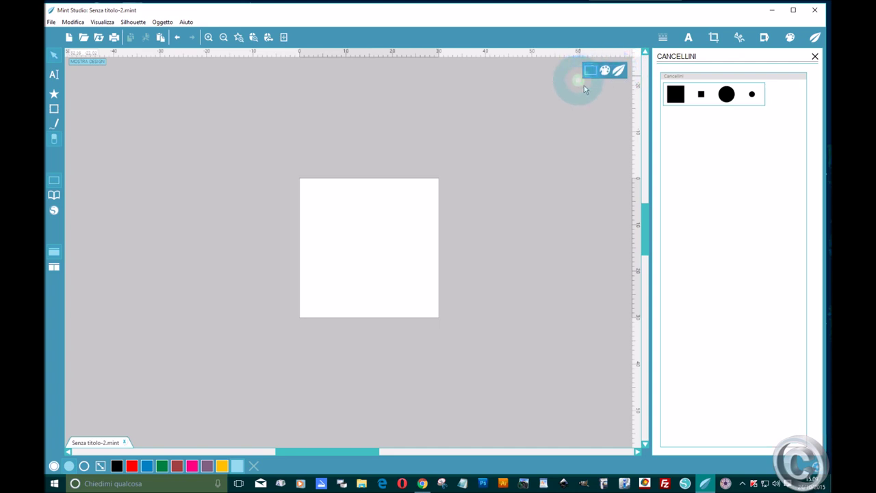
- Examine the ink preview with its filters and the final preview of the 30 x 30 stamp sheet
click(606, 70)
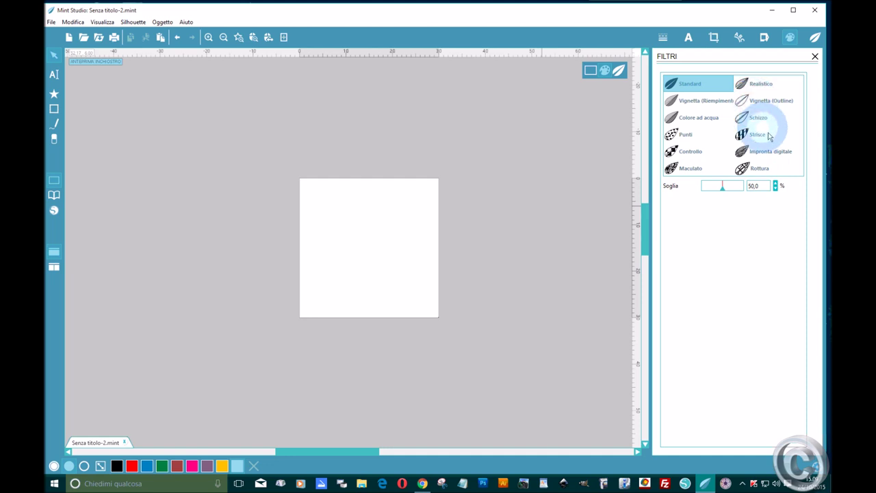
click(620, 73)
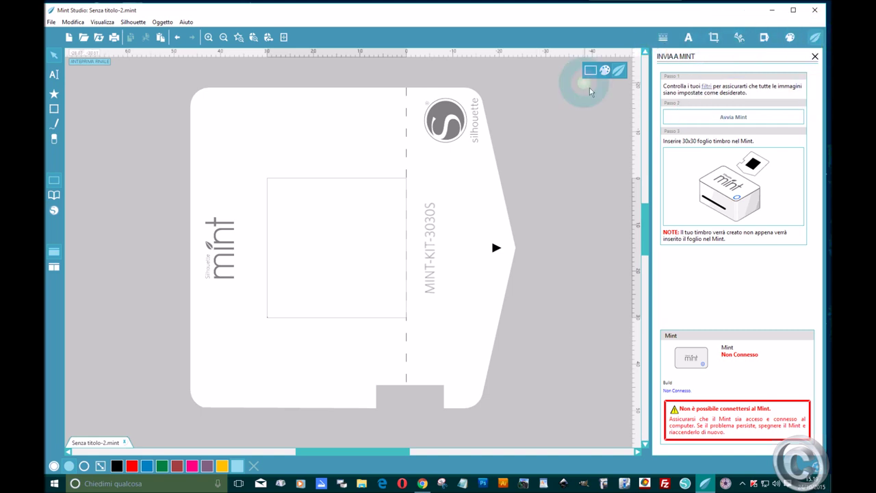
click(605, 71)
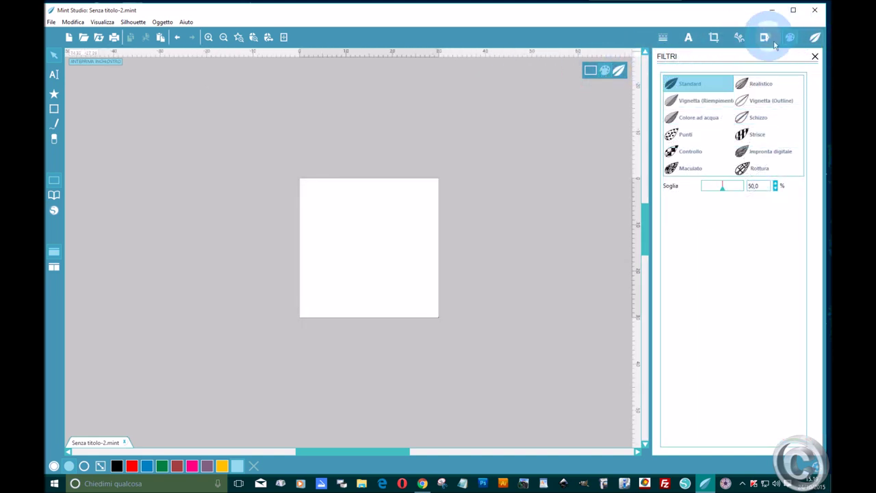
- Examine the cut settings, curved text, crop, text style with its font list, and line style options
click(765, 38)
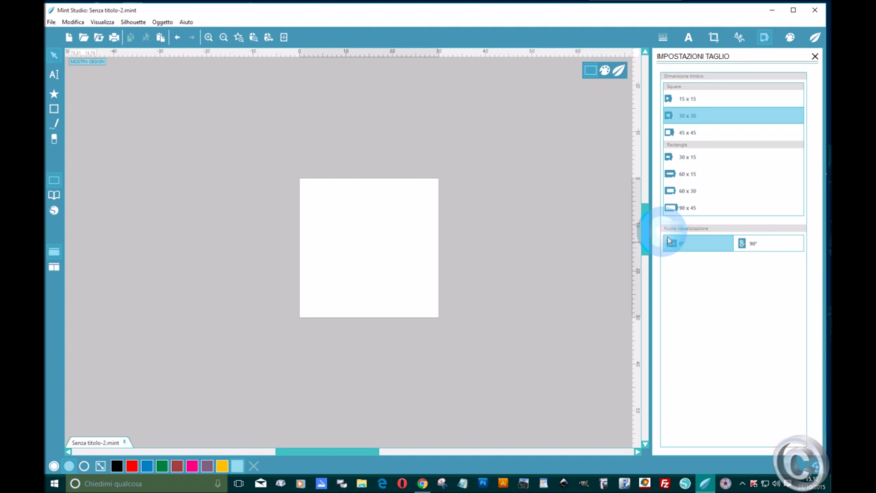
click(741, 39)
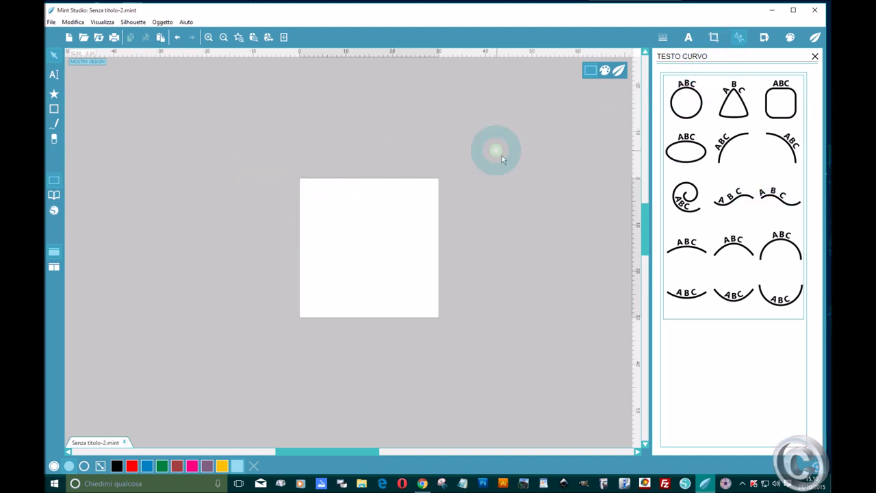
click(715, 40)
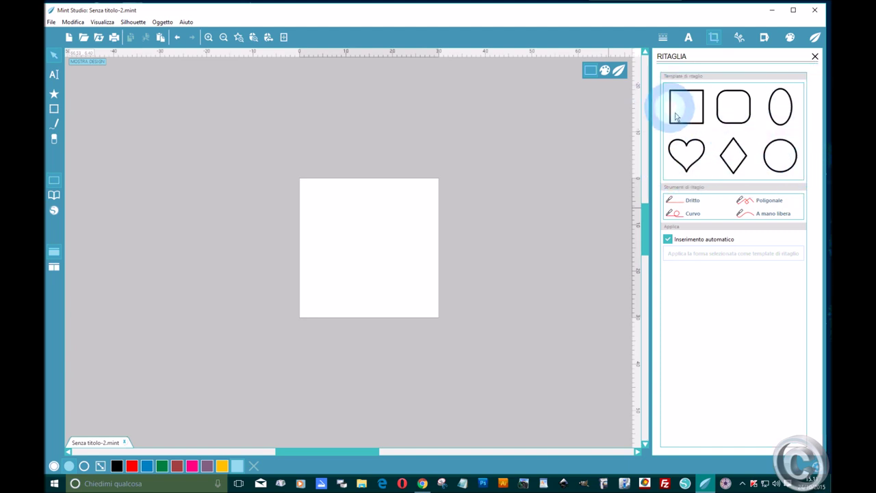
click(688, 37)
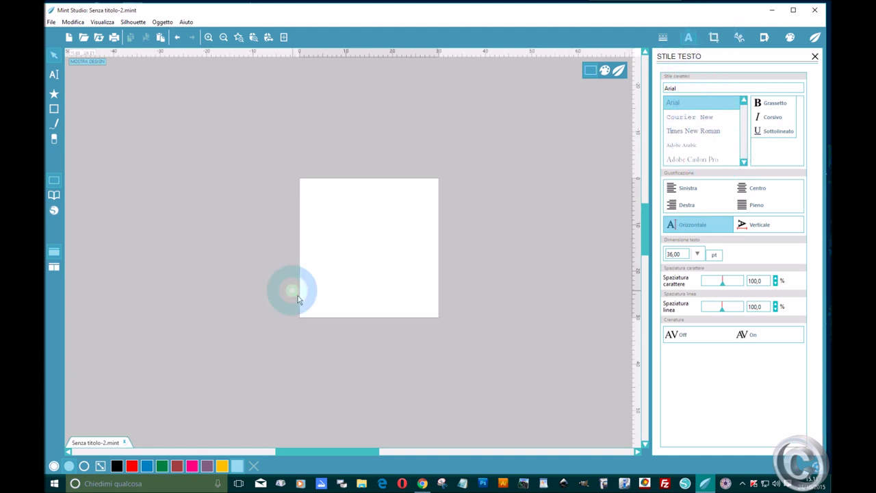
scroll(678, 123, down, 1)
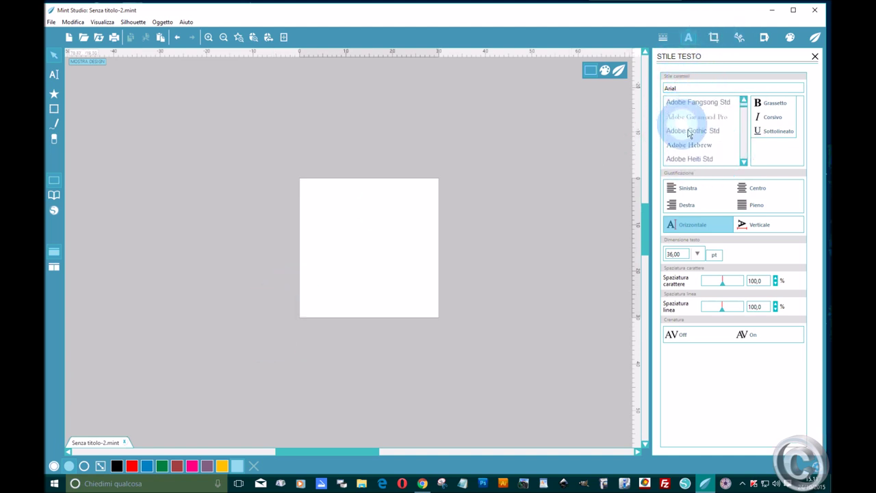
click(663, 37)
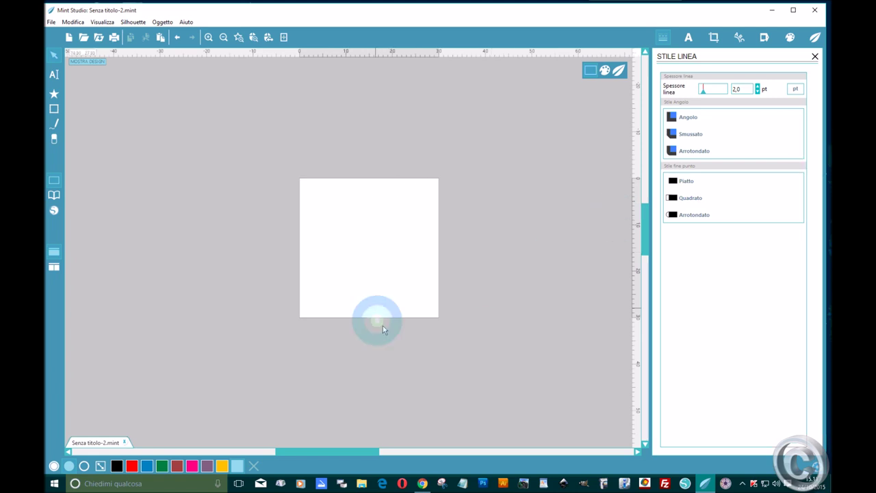
scroll(313, 286, down, 2)
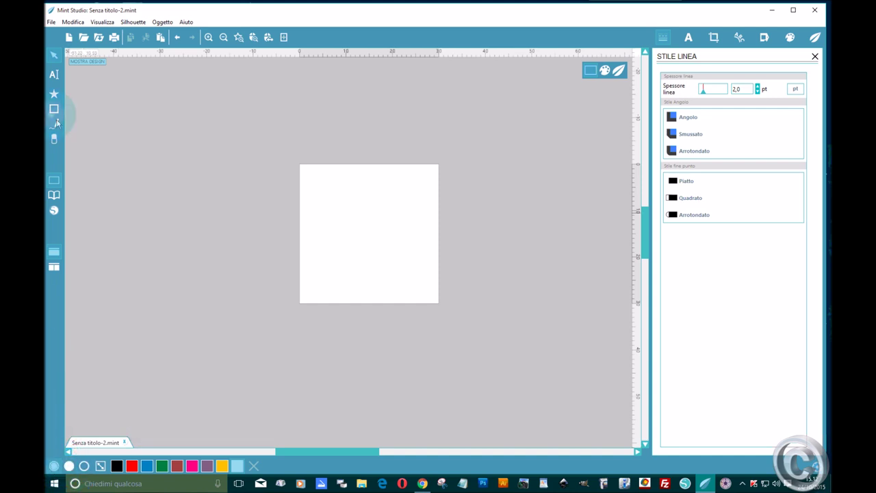
- Draw an ellipse about 10 mm wide and 9 mm high
mouse_move(54, 109)
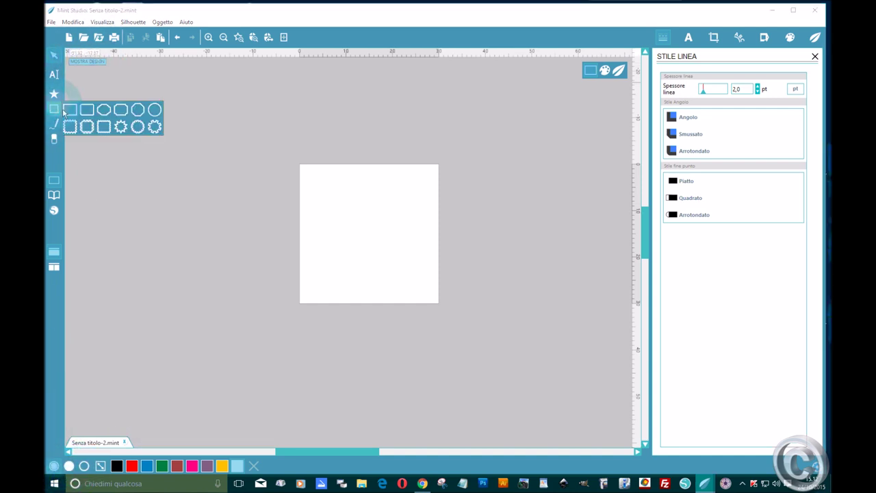
click(156, 110)
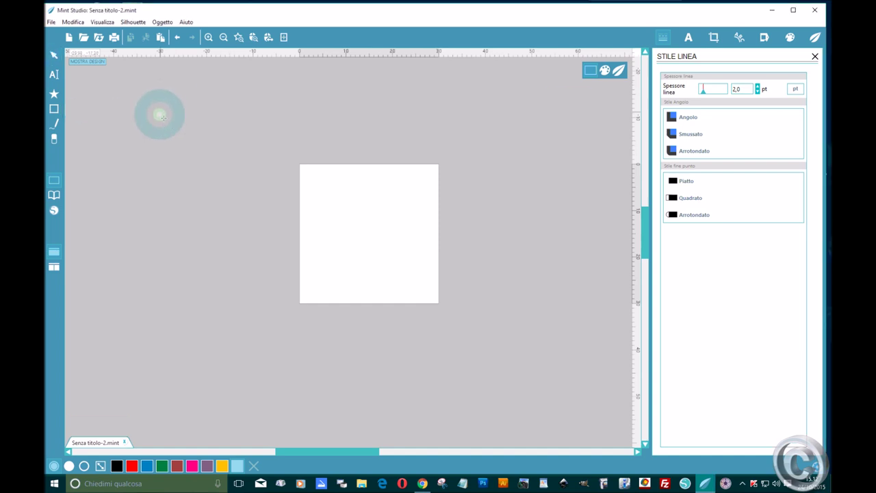
drag(350, 206, 400, 252)
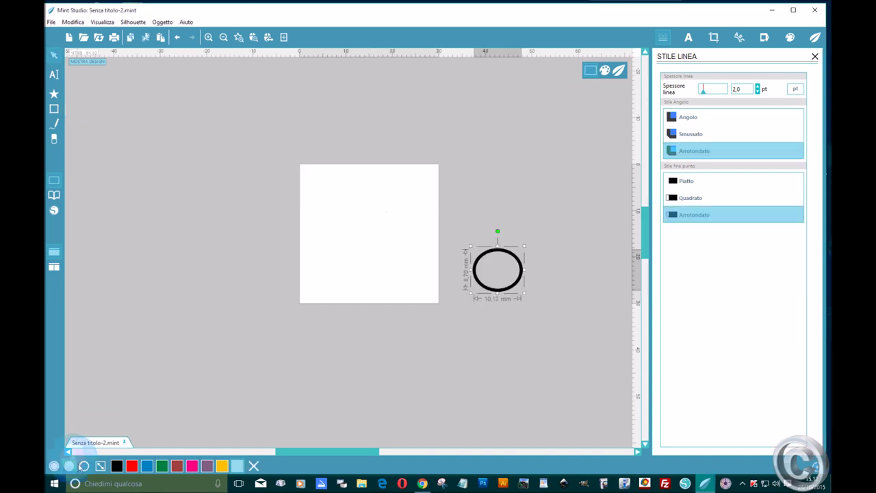
- Try the solid fill and outline-only styles on the ellipse, and delete it from the stamp area
click(70, 467)
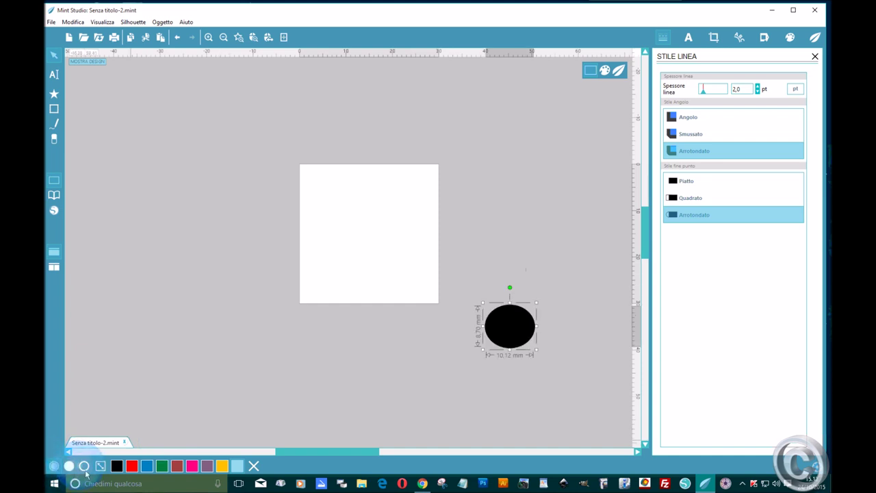
click(86, 469)
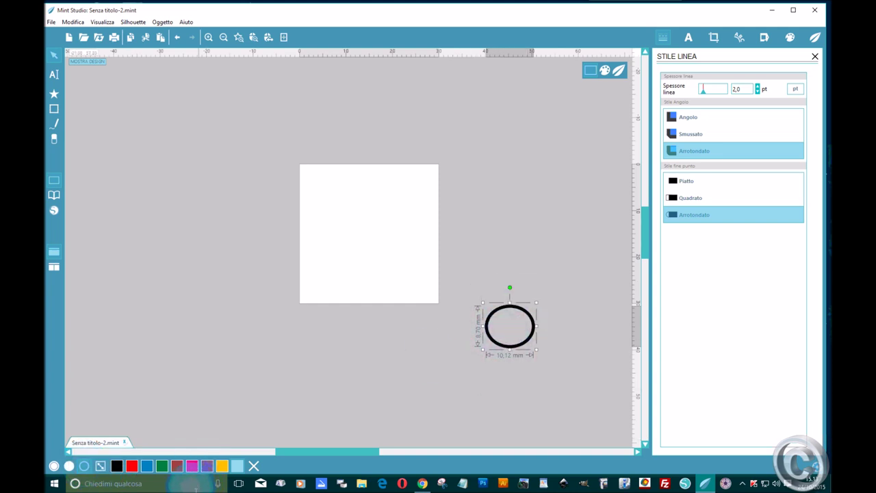
drag(525, 344, 383, 253)
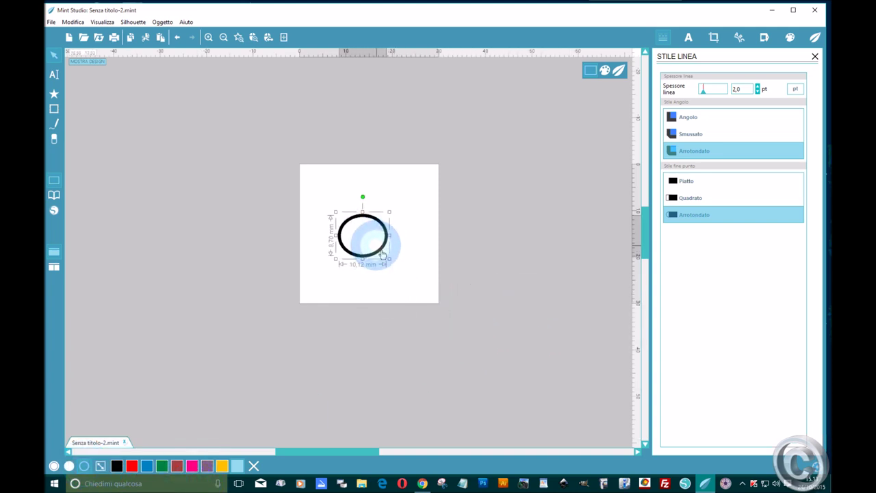
key(Delete)
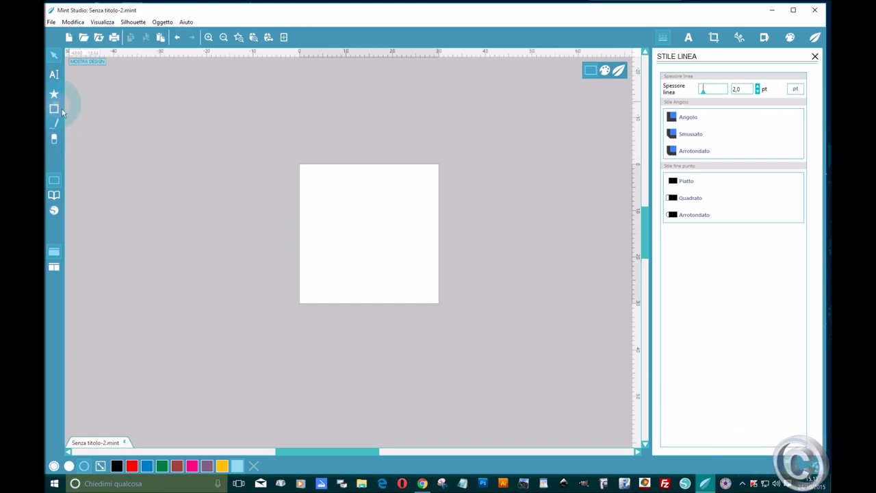
- Draw an outlined frame with notched corners, about 25 mm wide and 21 mm high, inside the white stamp area
mouse_move(62, 112)
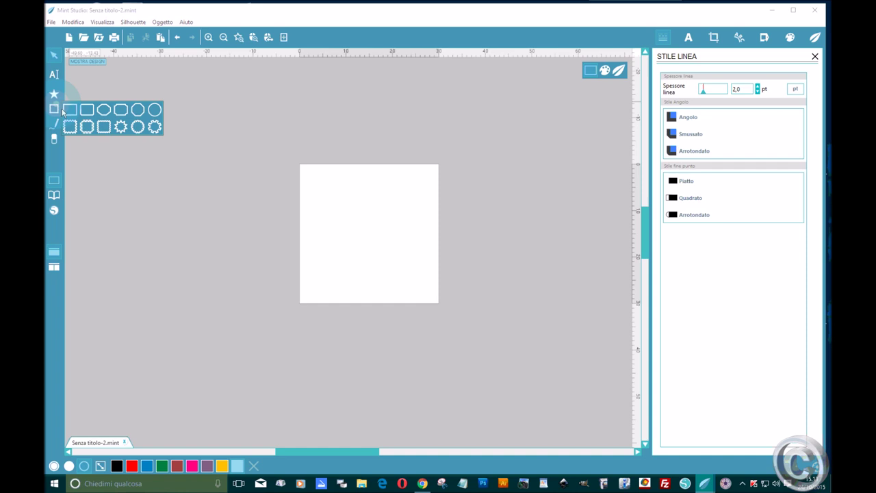
click(110, 121)
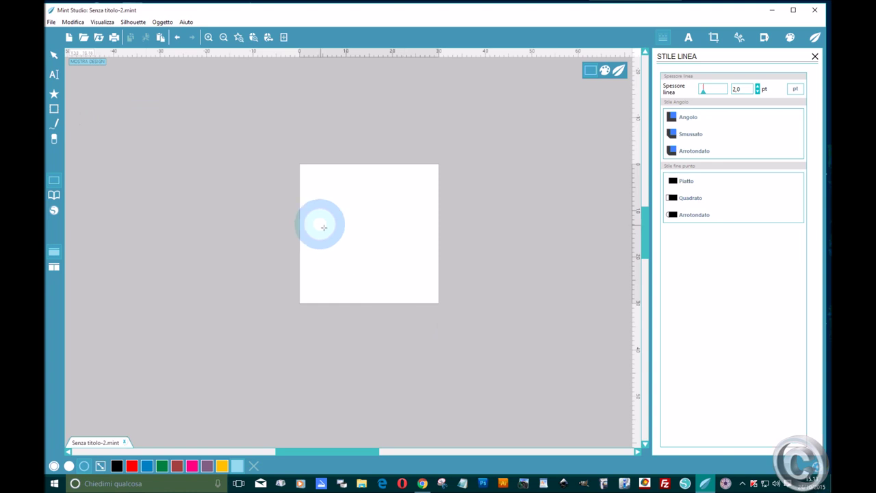
drag(317, 193, 432, 308)
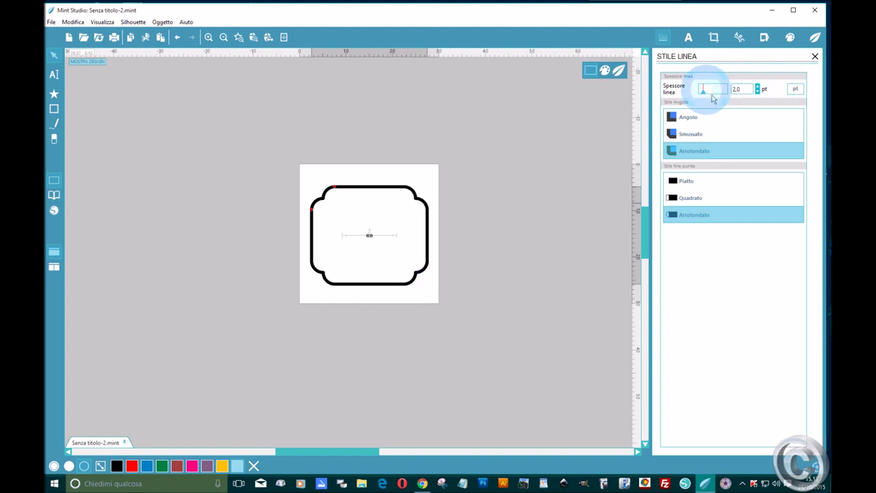
- Try a 1 pt line thickness on the frame before setting it to 2 pt, and set its corner style slider to 3
drag(709, 100, 701, 100)
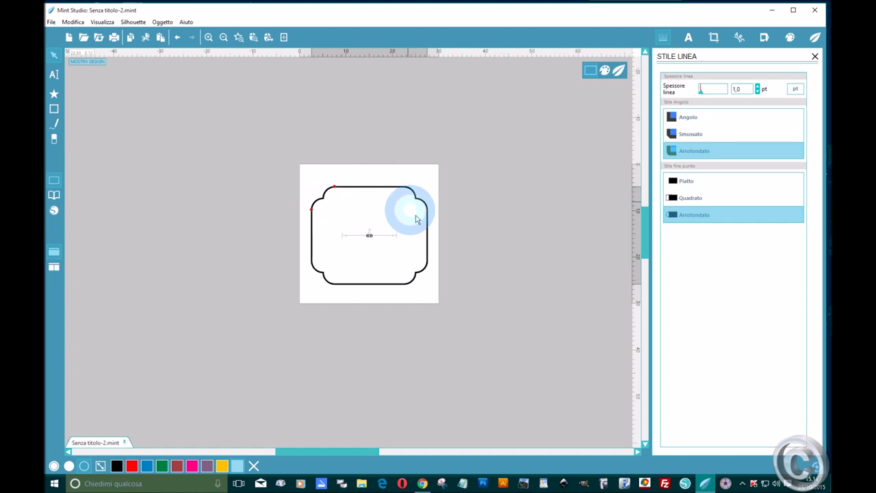
click(758, 87)
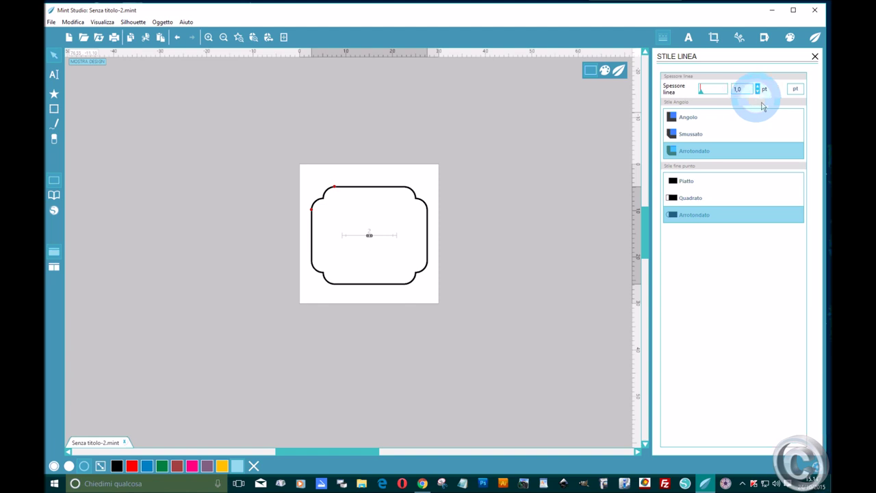
click(413, 289)
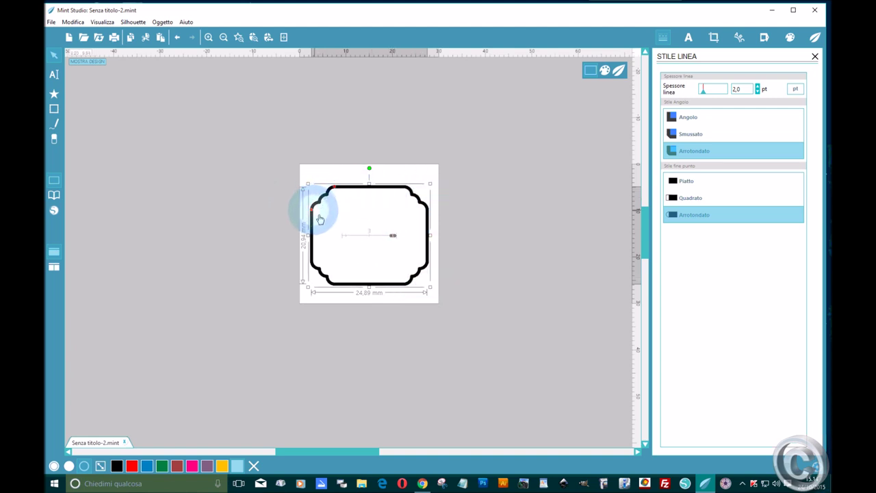
- Stretch the frame's corner notches to the middle of its vertical sides and pull them back into compact corners
drag(313, 215, 323, 242)
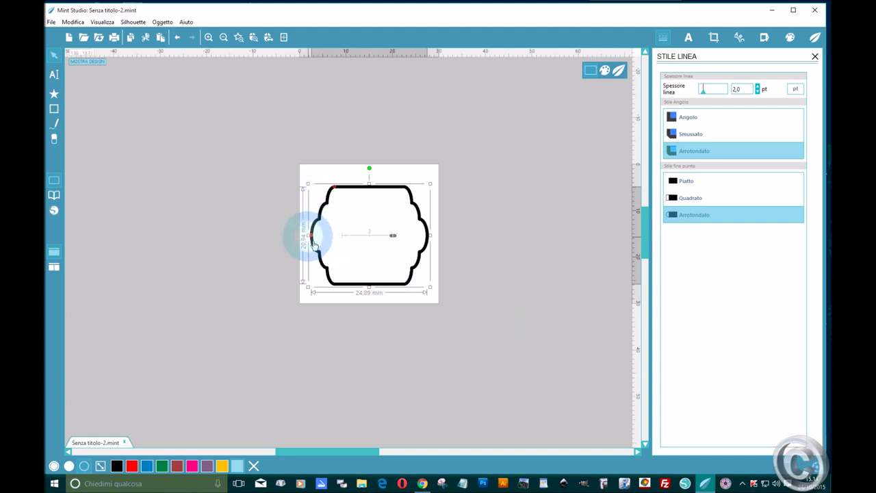
drag(315, 238, 310, 209)
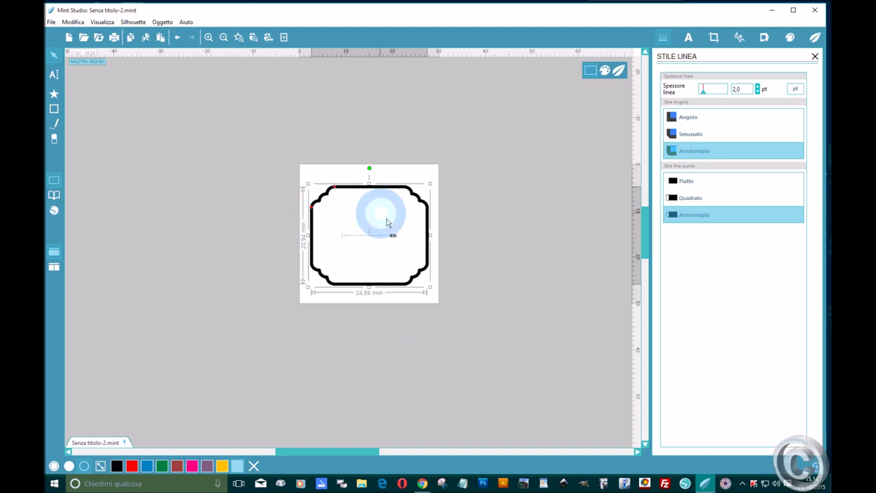
click(493, 317)
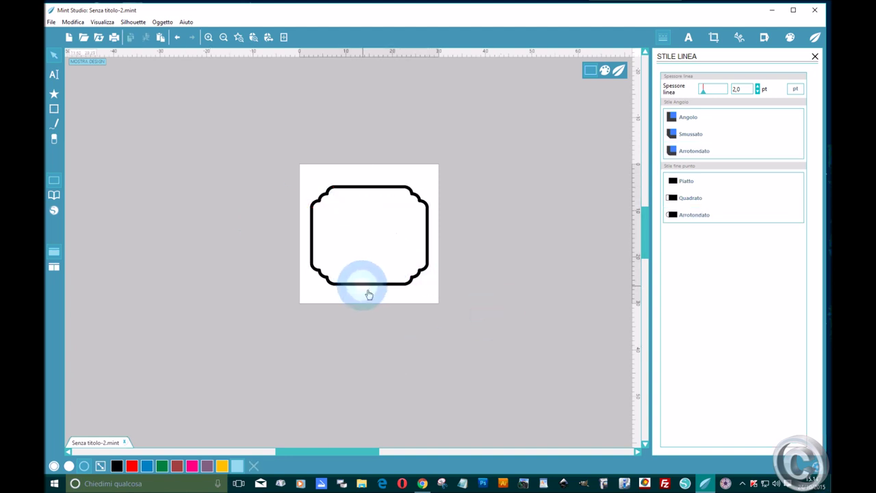
click(372, 282)
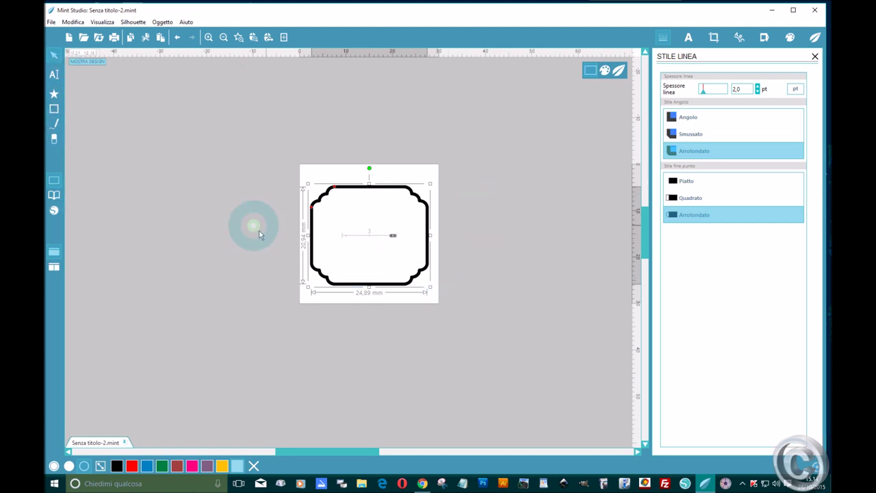
- Add the text "Fatto" near the upper edge of the frame and set its font to English
click(55, 74)
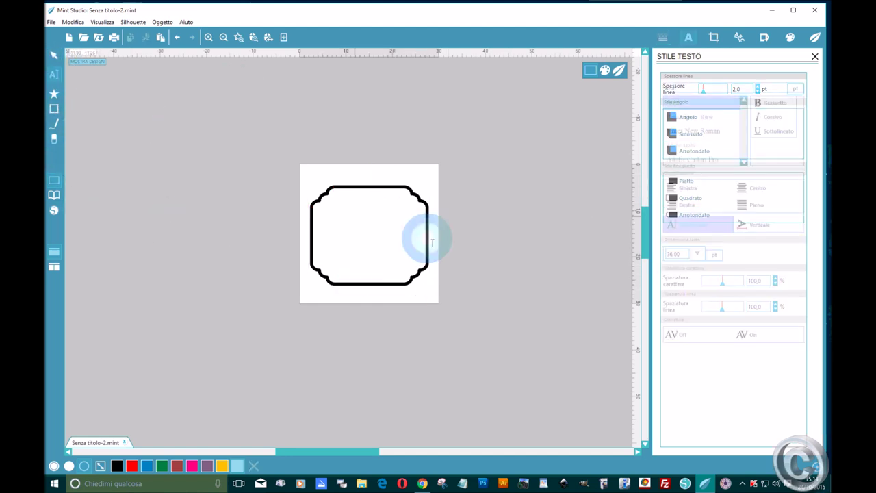
click(334, 205)
click(384, 228)
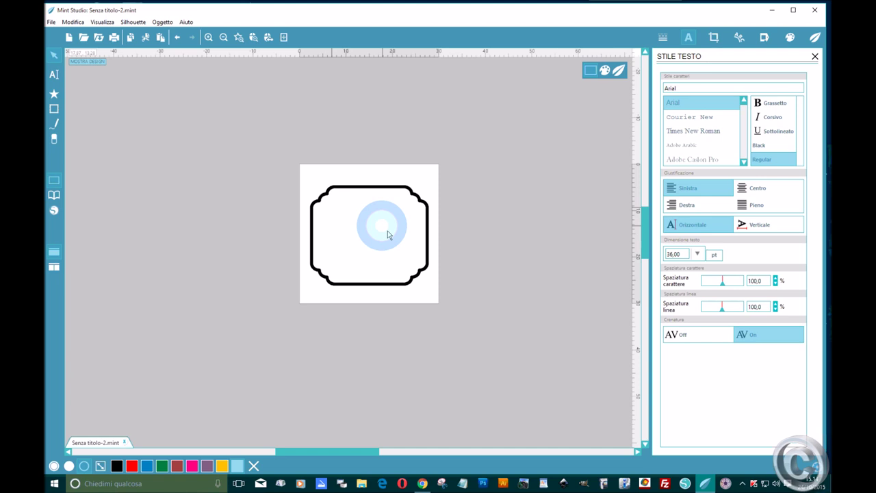
text(Fatto)
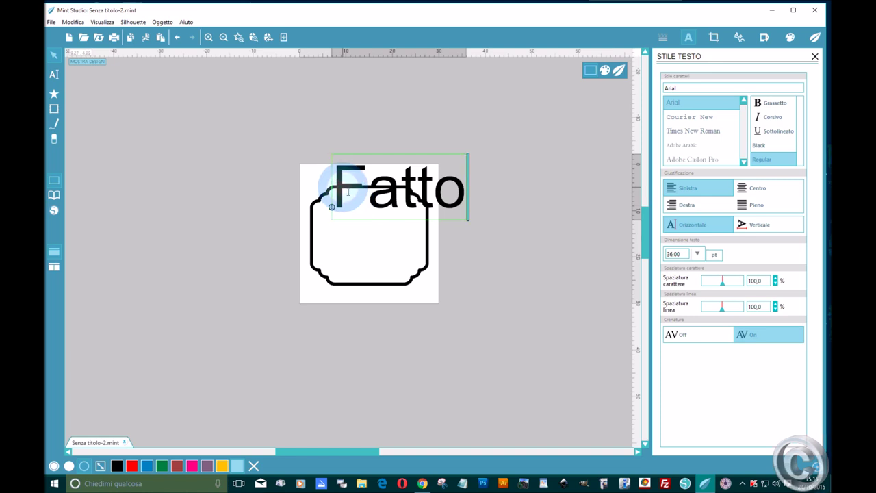
drag(348, 193, 502, 196)
scroll(714, 121, down, 2)
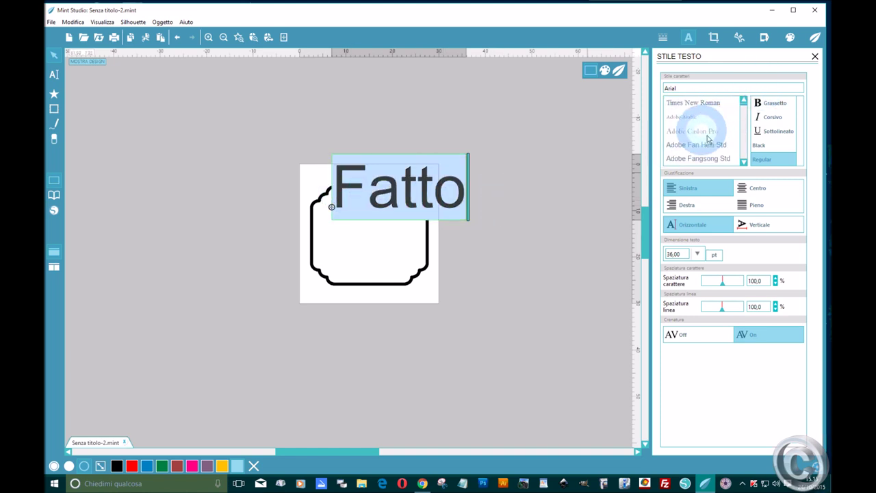
scroll(709, 139, down, 10)
click(680, 145)
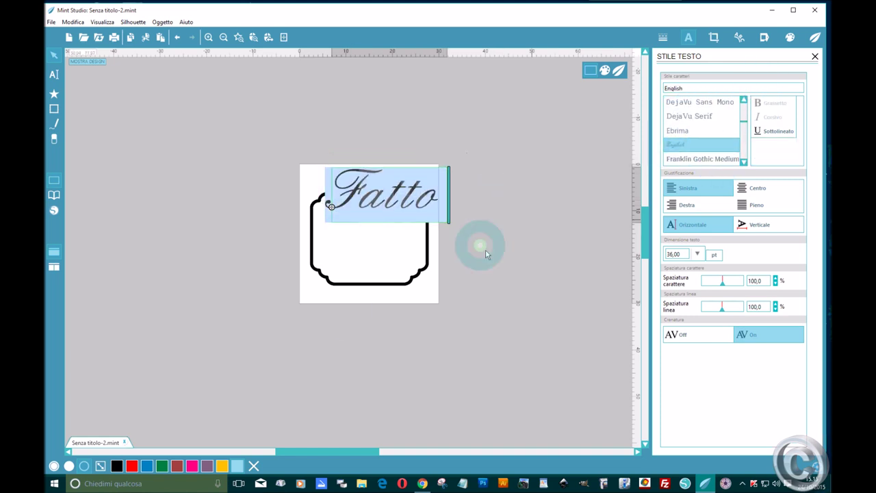
- Try "Fatto" at 18 pt before setting it to 24 pt, and position it inside the top of the frame
click(697, 255)
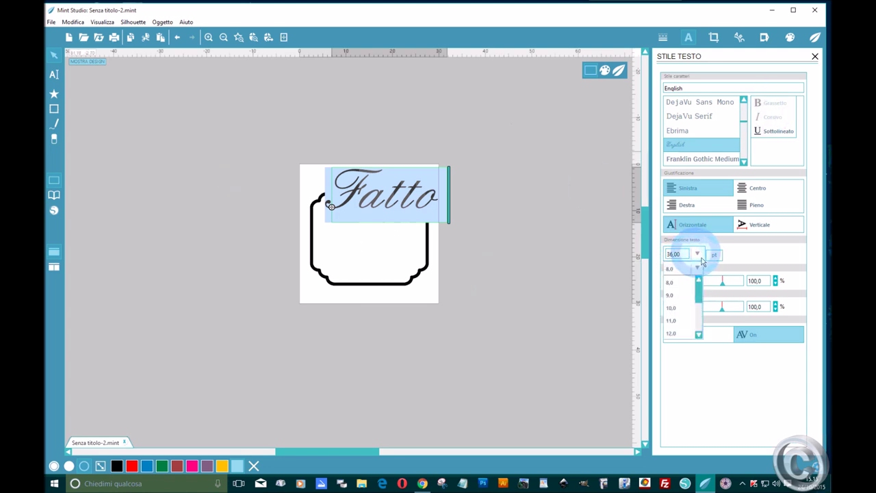
scroll(680, 331, down, 3)
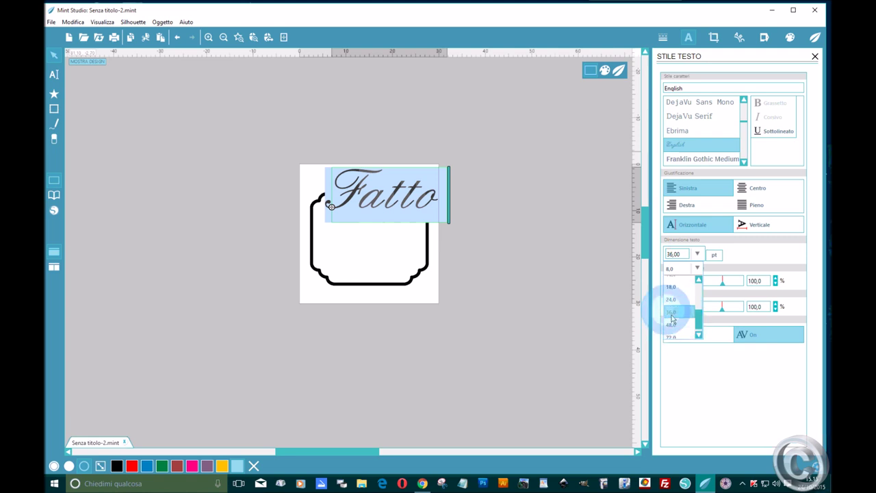
click(673, 287)
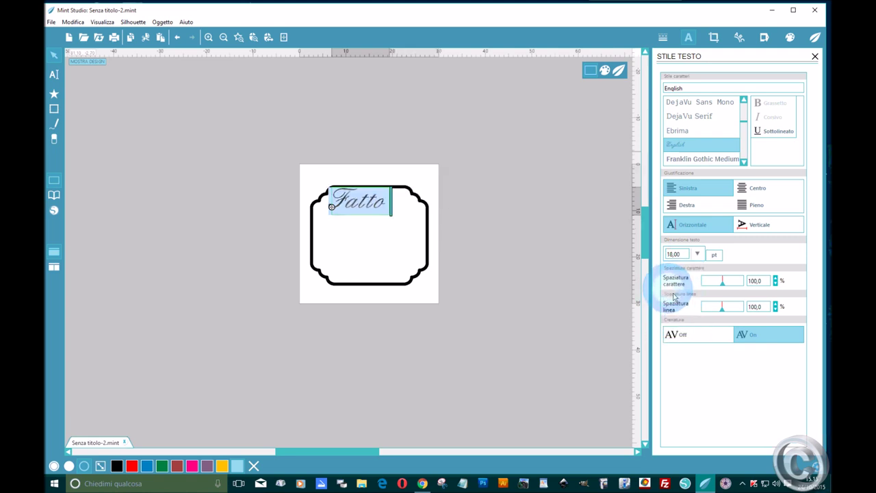
click(698, 256)
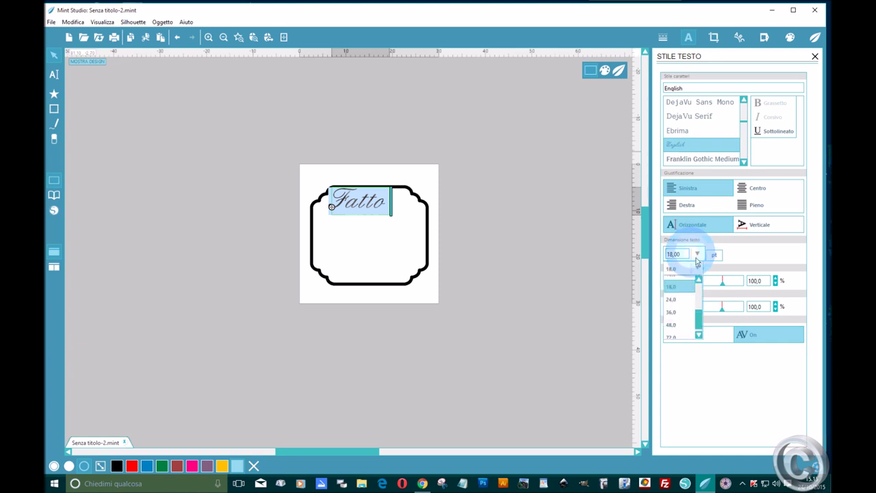
click(683, 302)
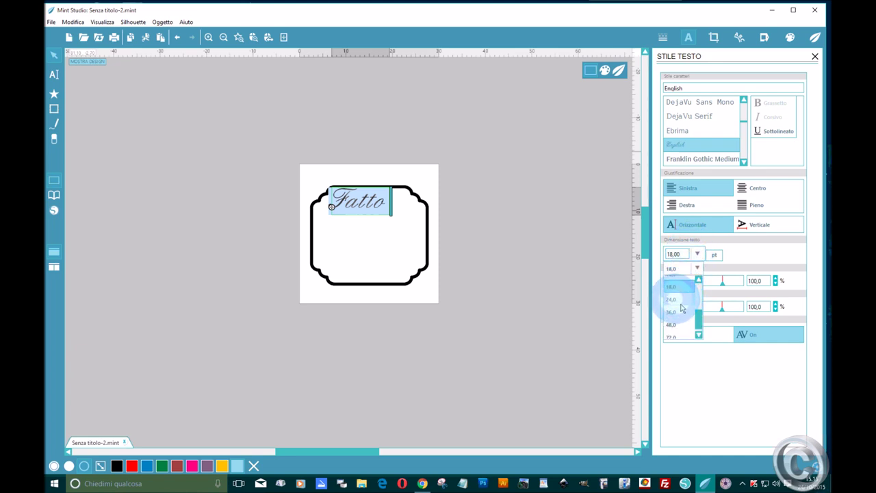
click(396, 226)
drag(343, 197, 363, 220)
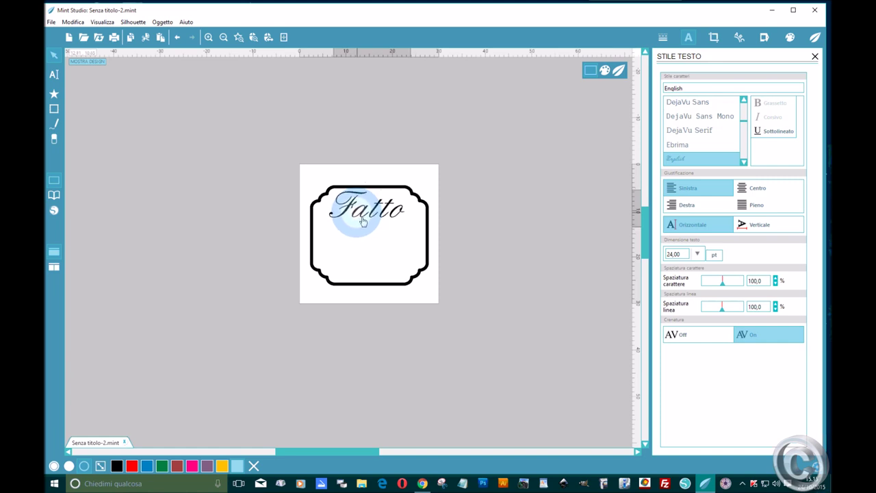
click(479, 244)
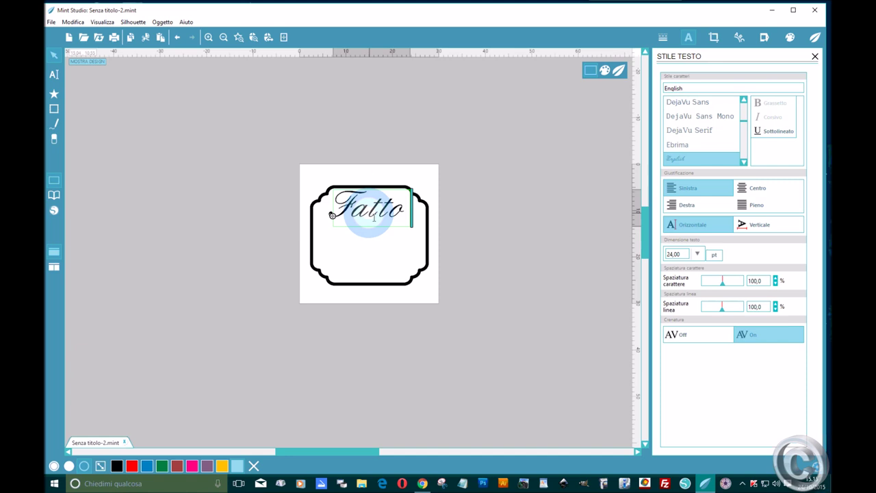
drag(333, 206, 405, 203)
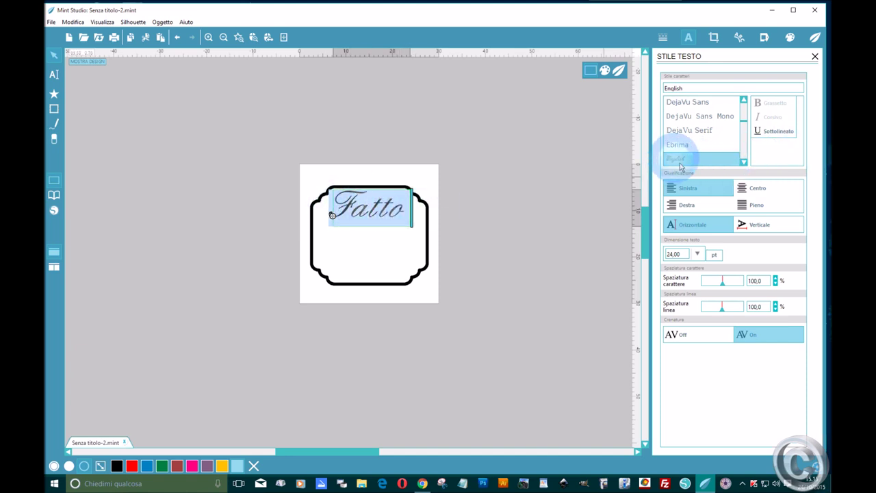
click(380, 239)
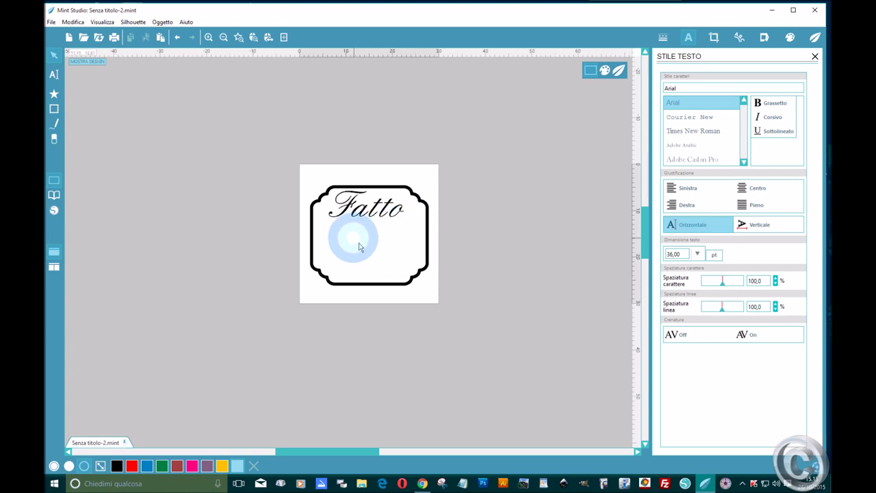
- Add the text "a mano" in the English font, reduce its size, and place it at the bottom inside the frame
click(56, 75)
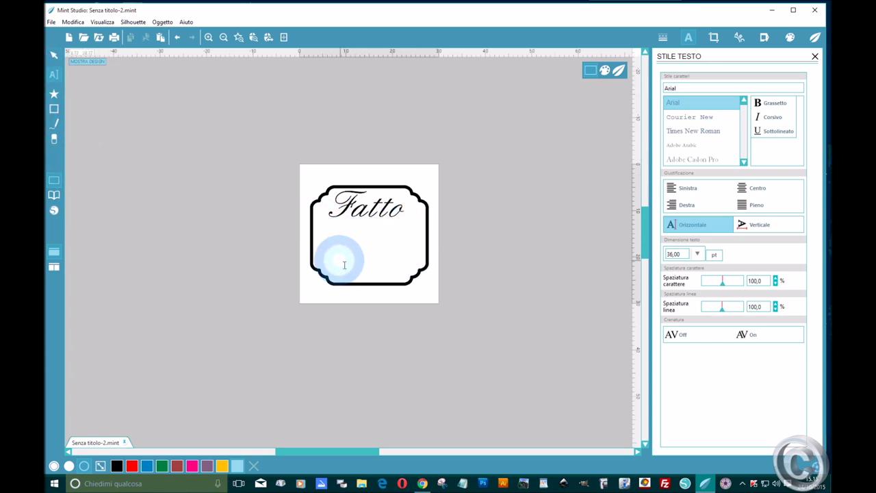
click(338, 259)
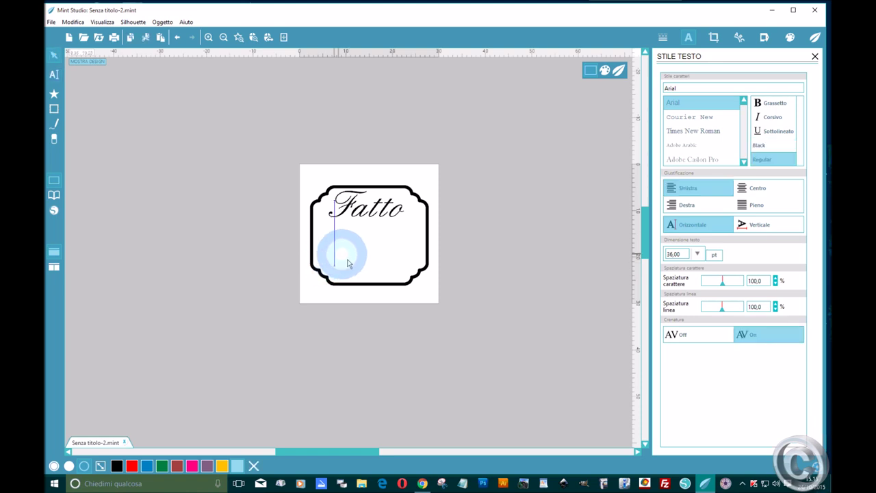
text(a mano)
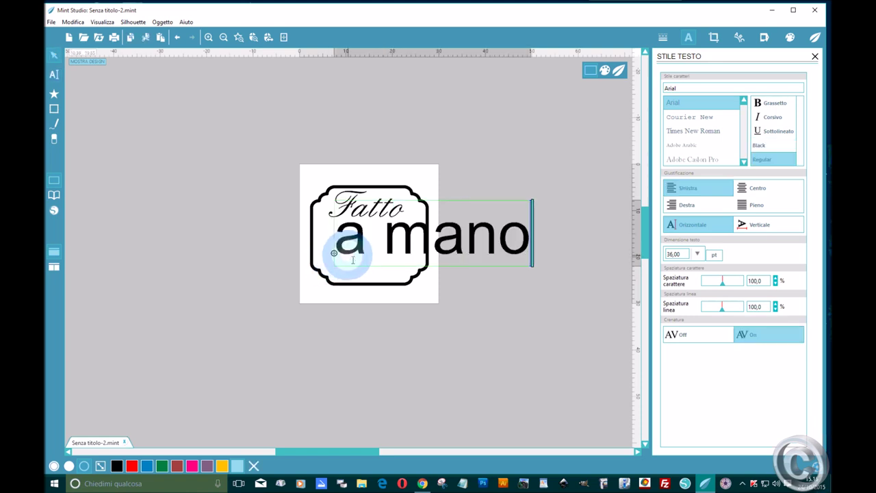
key(ctrl+a)
scroll(719, 116, down, 5)
scroll(697, 137, down, 3)
click(688, 116)
click(697, 254)
click(678, 294)
click(697, 254)
click(678, 301)
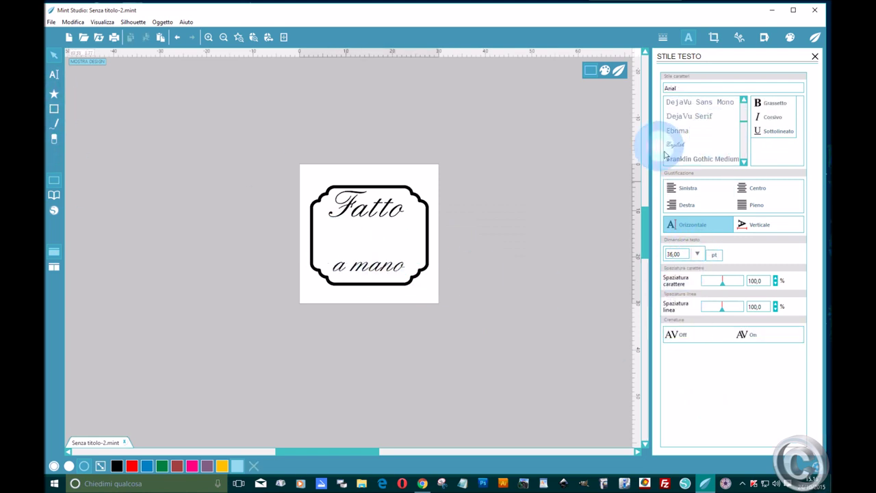
- Add the maker's first name in 18 pt English between the two text lines
click(697, 255)
click(375, 261)
click(335, 233)
text(Valeria)
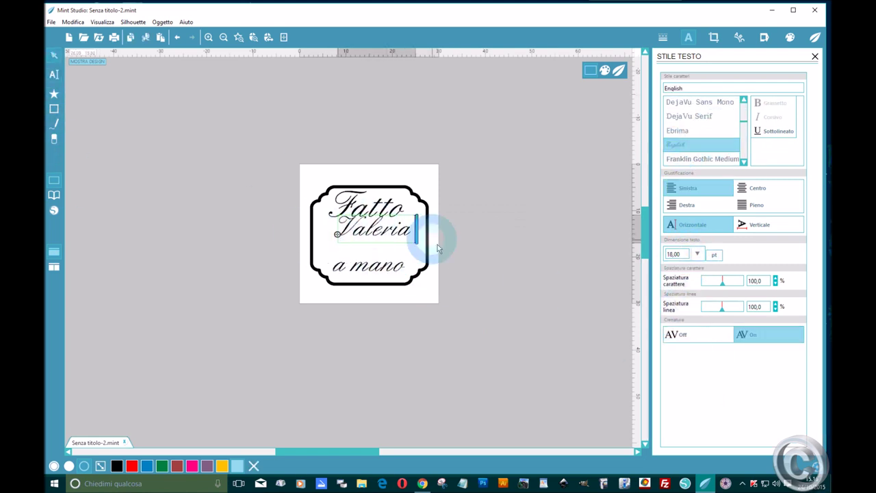
- Change the name's font to Gabriola with 94.9% character spacing and center it between "Fatto" and "a mano"
double_click(372, 228)
scroll(699, 130, down, 2)
click(676, 117)
click(722, 281)
click(683, 145)
scroll(698, 130, up, 3)
click(676, 103)
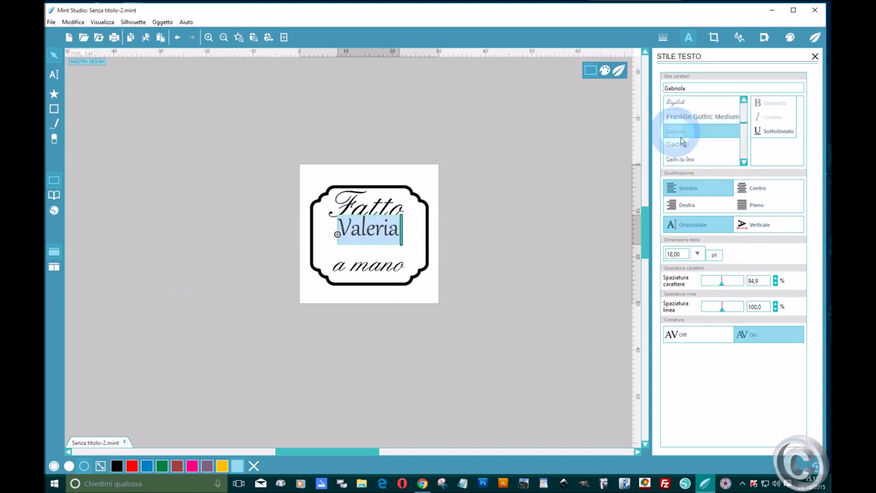
click(82, 104)
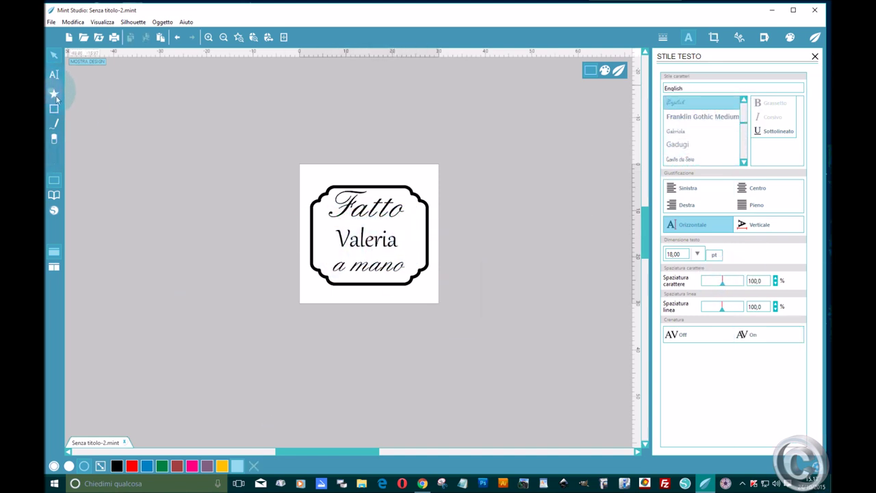
click(54, 96)
click(107, 99)
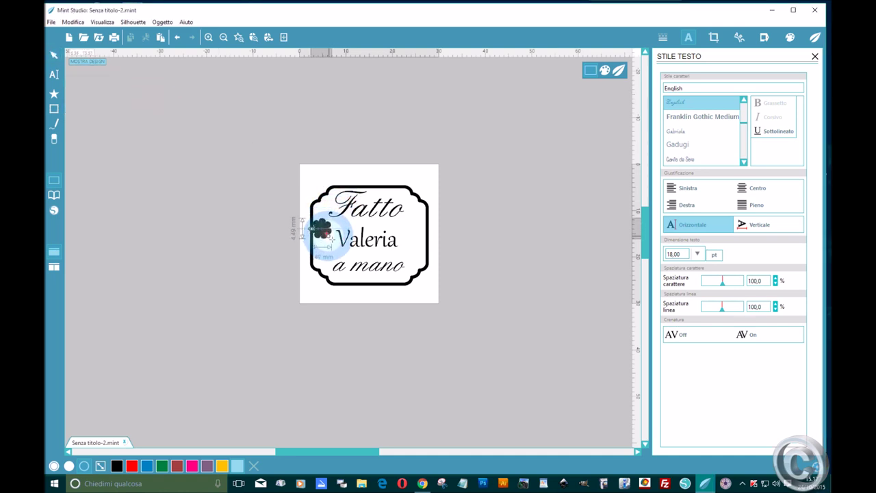
drag(331, 238, 329, 236)
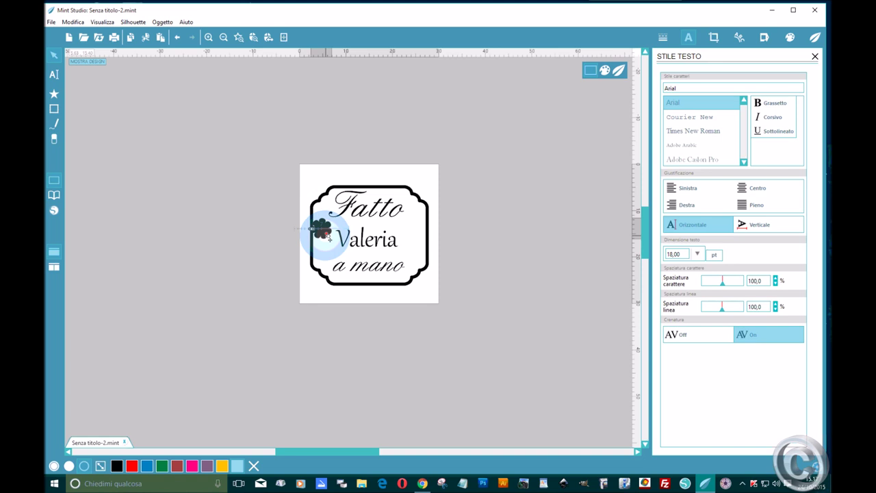
drag(326, 235, 259, 323)
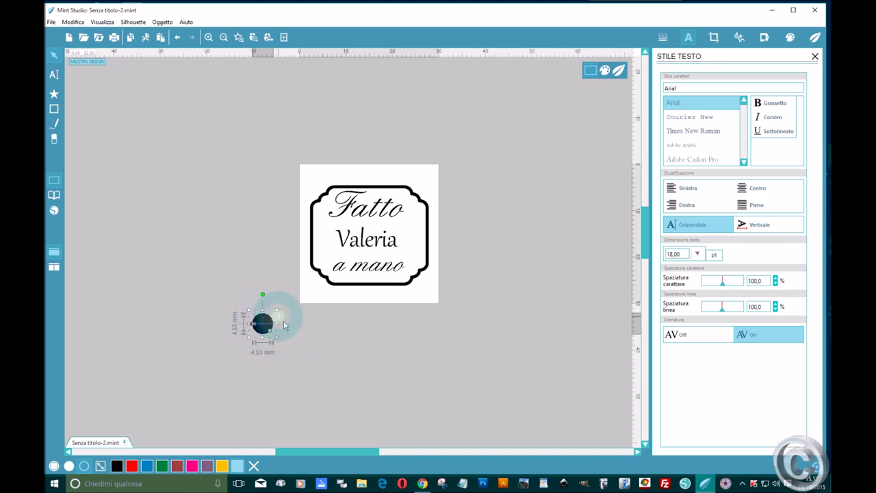
key(Delete)
- Draw a solid black flower about 30 mm wide outside the stamp area, beside the framed text
click(54, 94)
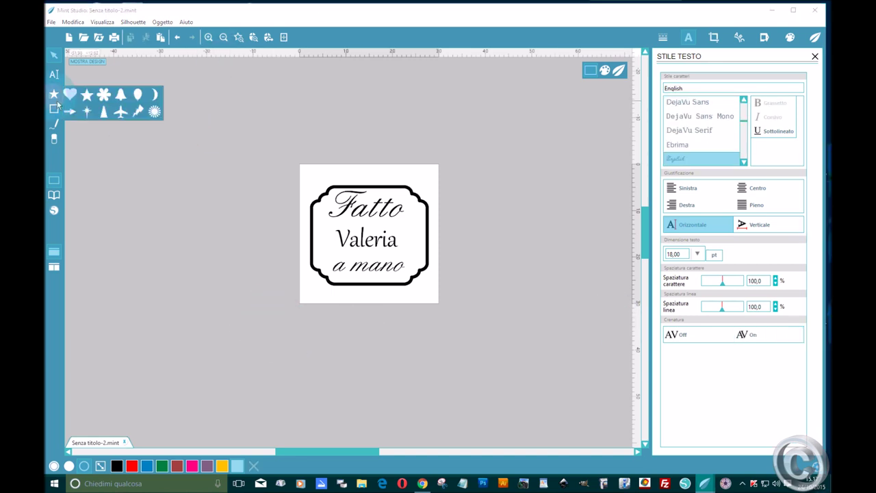
click(103, 94)
drag(192, 286, 234, 337)
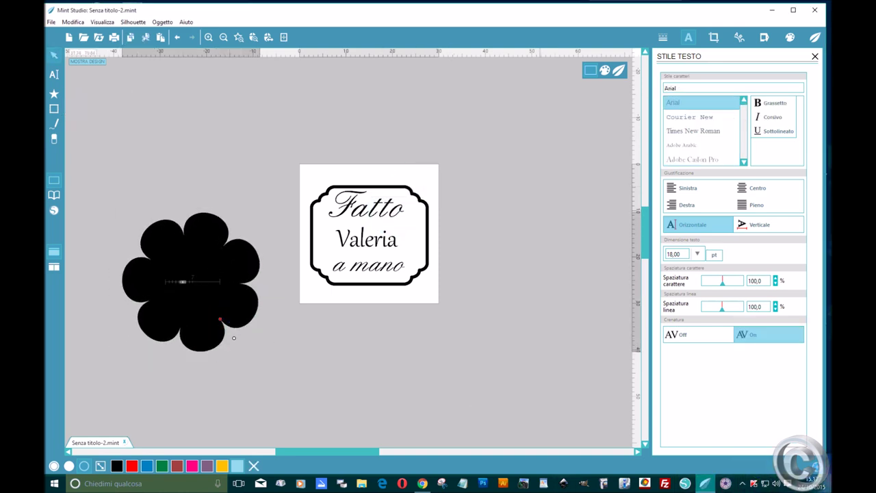
- Try 60 petals on the flower before setting it to 9, and deepen the notches into long, narrow petals
drag(168, 292, 221, 285)
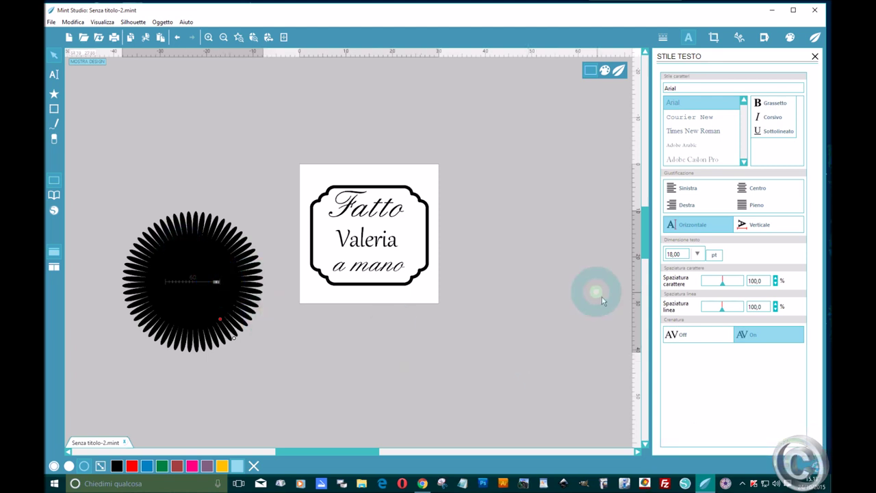
drag(216, 283, 192, 283)
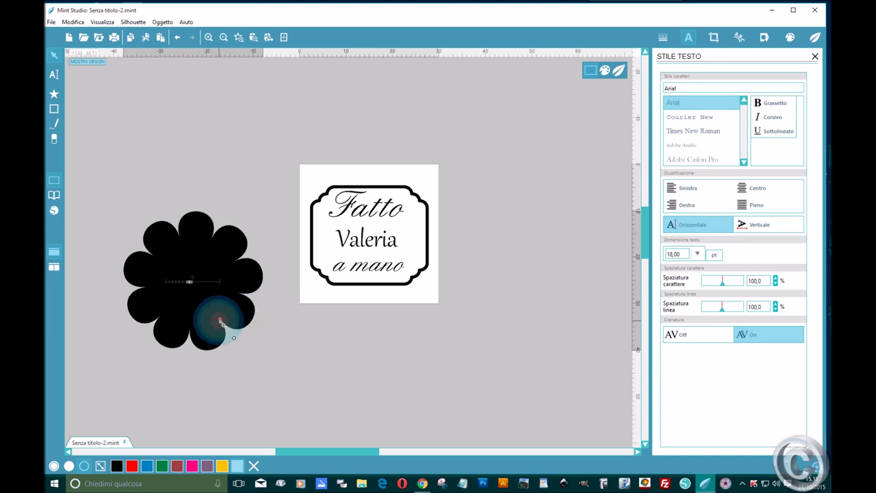
drag(221, 320, 203, 296)
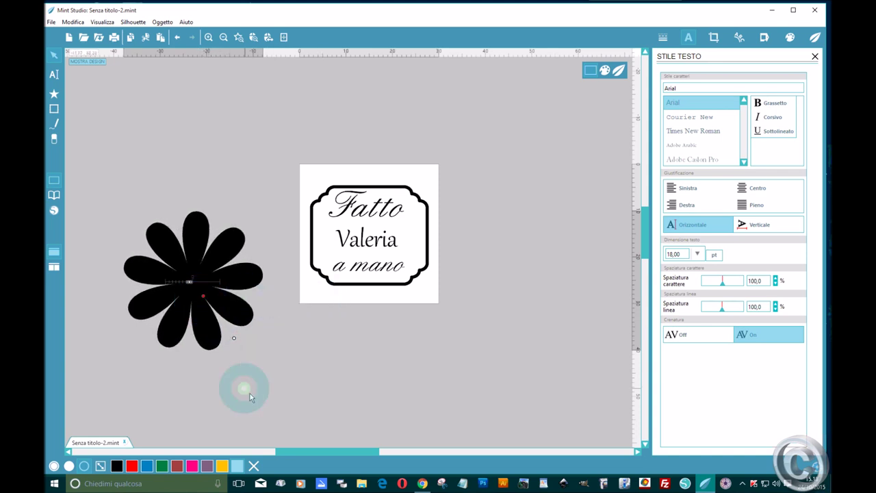
click(295, 355)
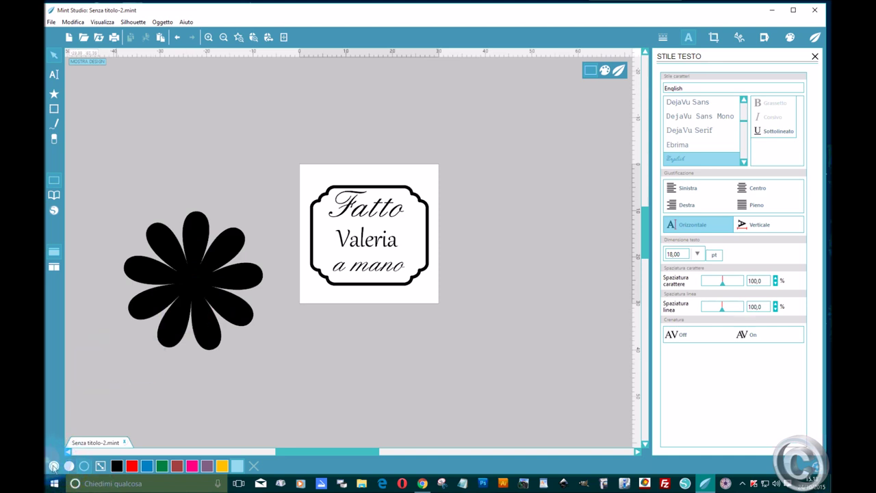
- Draw an outlined circle about 7 mm in diameter over the flower's center, and move the flower and the circle apart
mouse_move(54, 110)
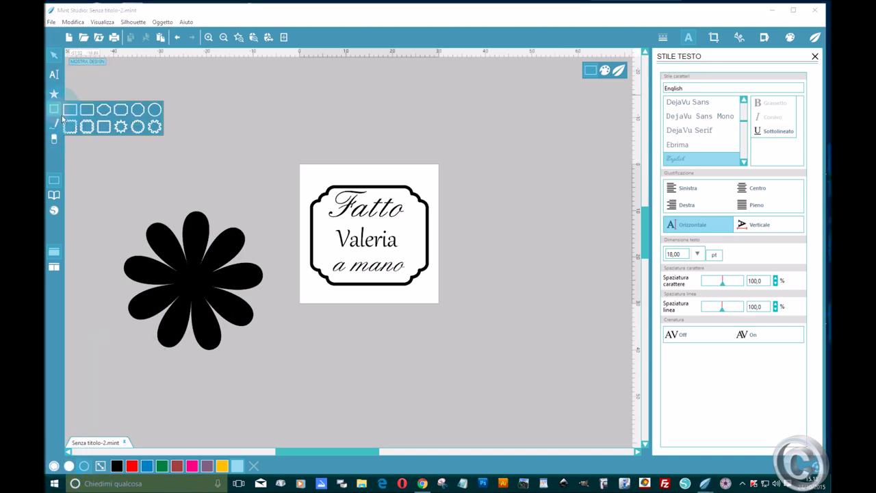
click(155, 118)
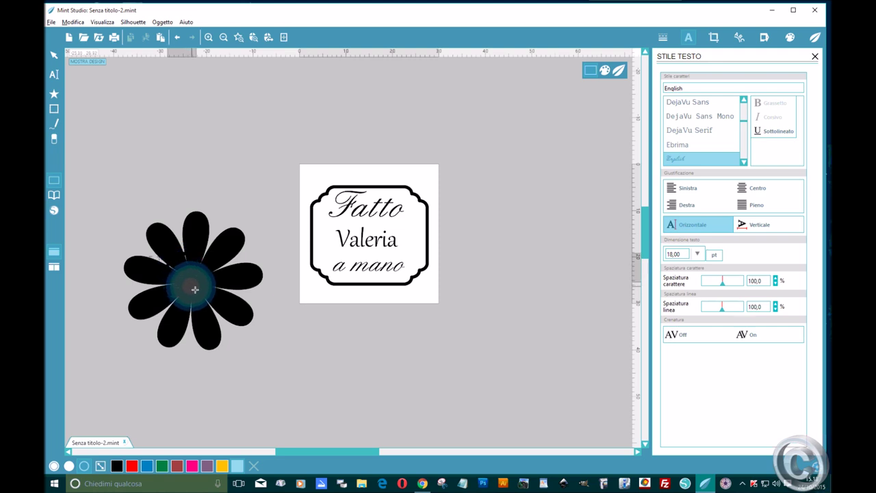
drag(201, 303, 223, 346)
click(199, 272)
drag(200, 269, 207, 222)
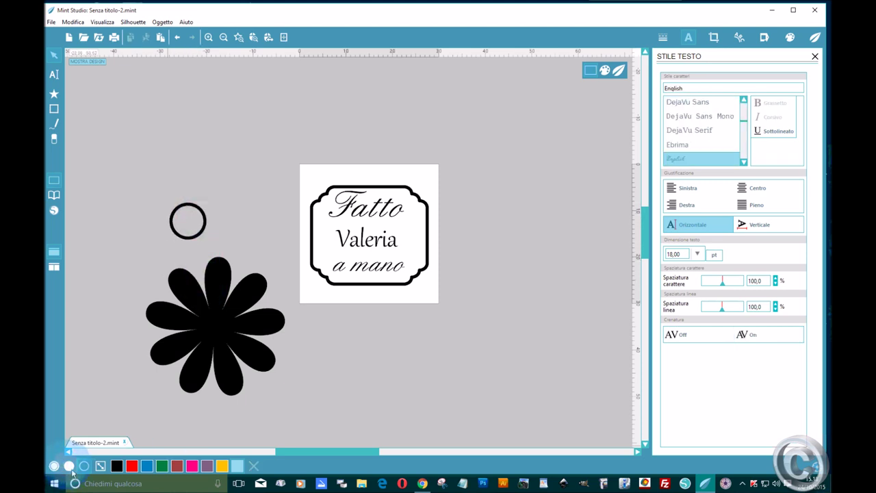
- Change the small circle's outline color to white
click(204, 234)
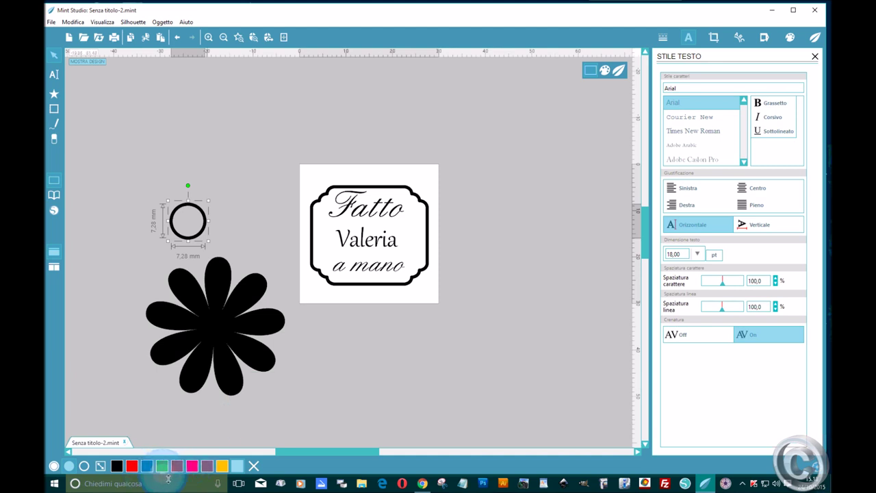
click(238, 470)
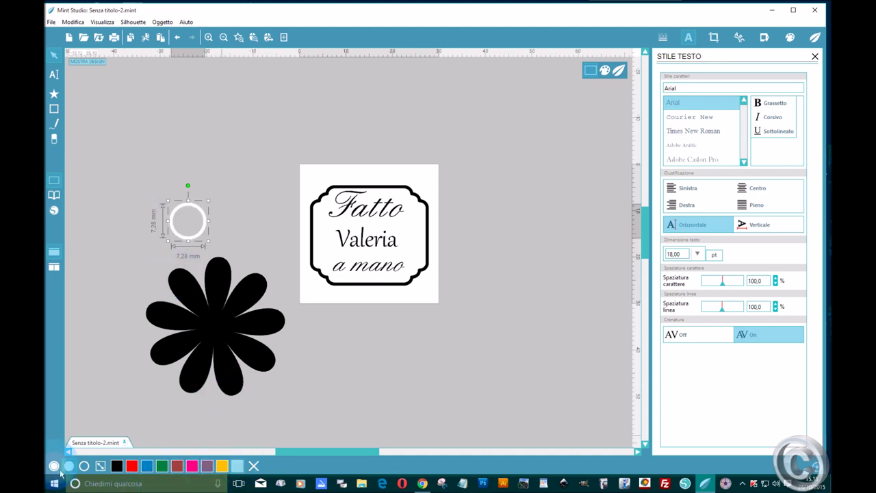
- Bring the white circle to the front and place it over the center of the black flower
right_click(198, 232)
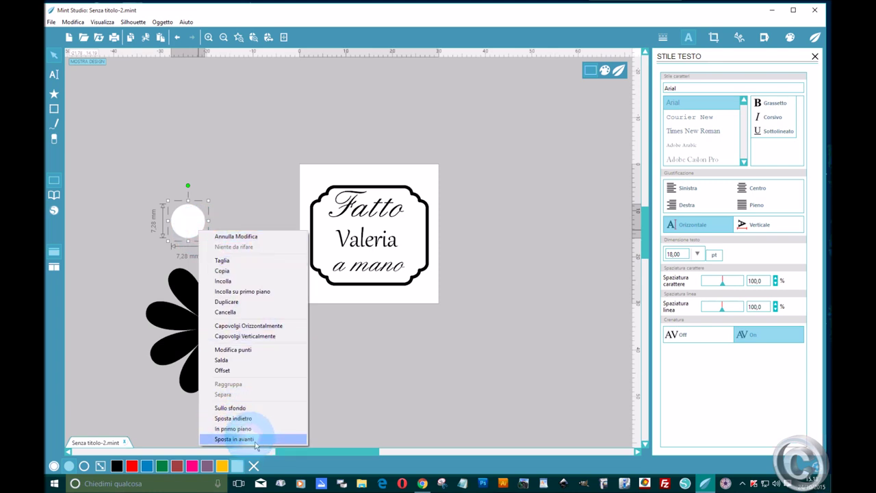
click(237, 428)
drag(188, 222, 212, 330)
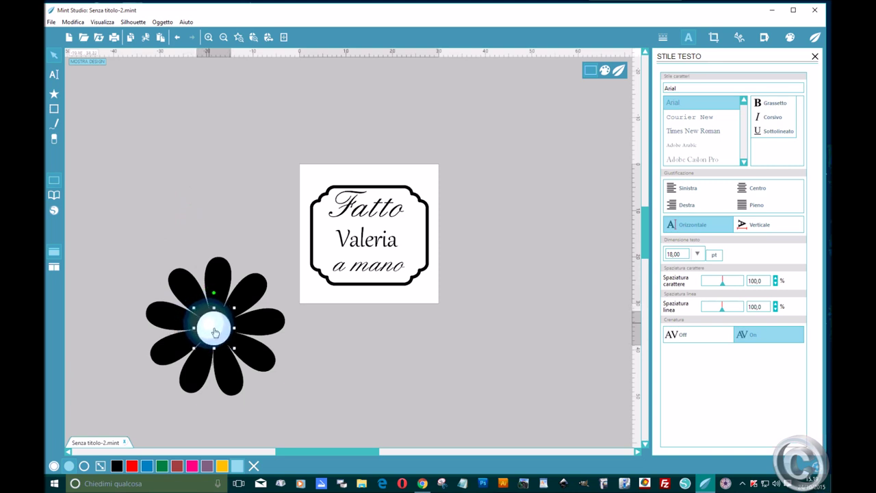
click(329, 362)
- Select the flower together with its white center circle and group them
drag(137, 215, 322, 419)
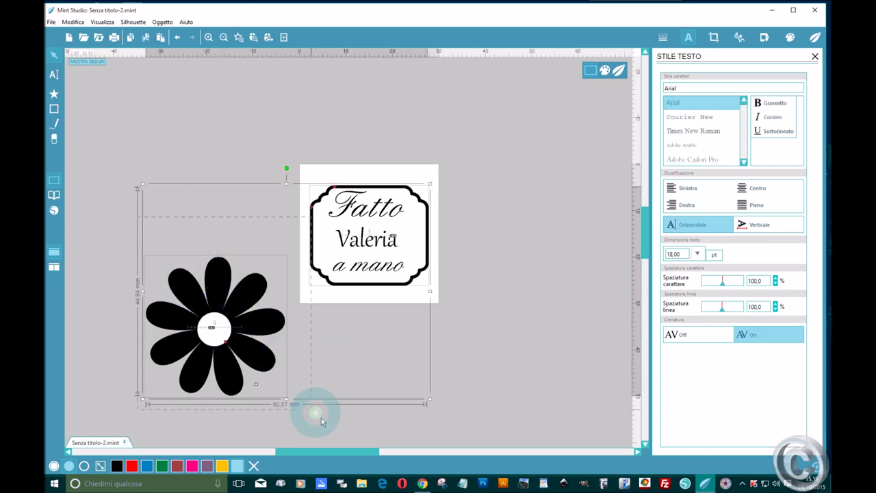
right_click(243, 370)
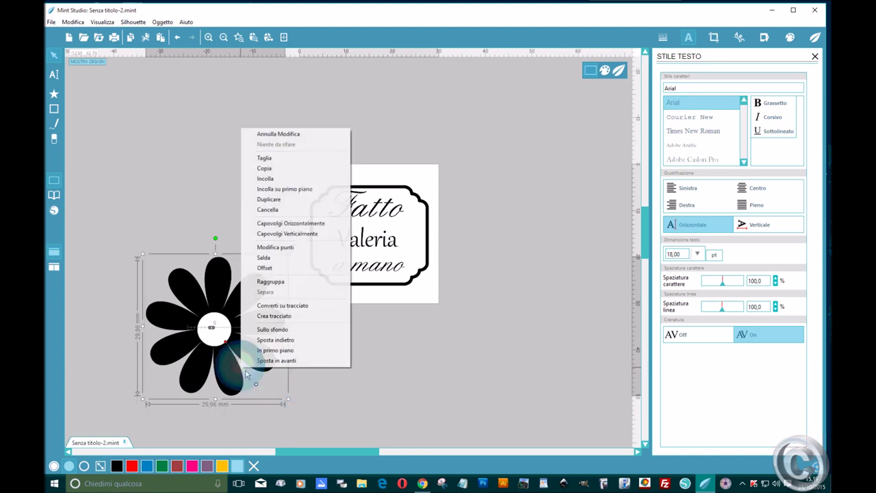
click(278, 282)
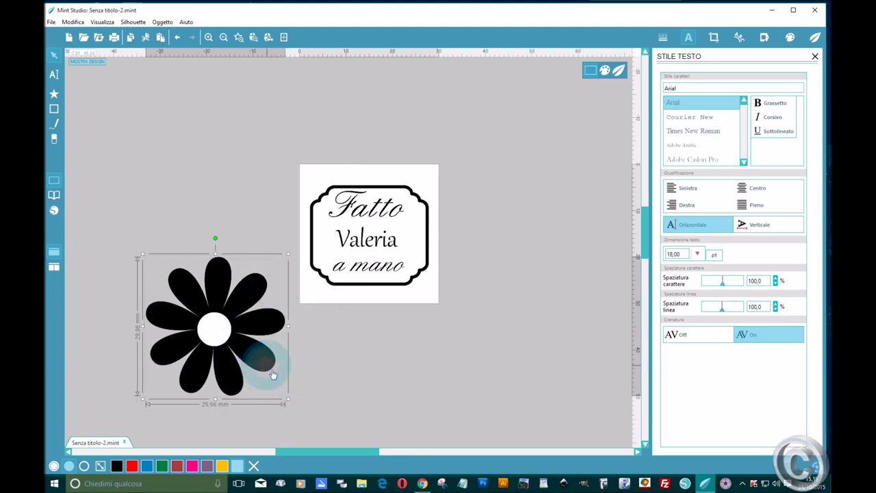
- Shrink the grouped flower to about 5.7 mm wide and fit it inside the stamp frame, with the name text shifted beside it
drag(288, 397, 161, 272)
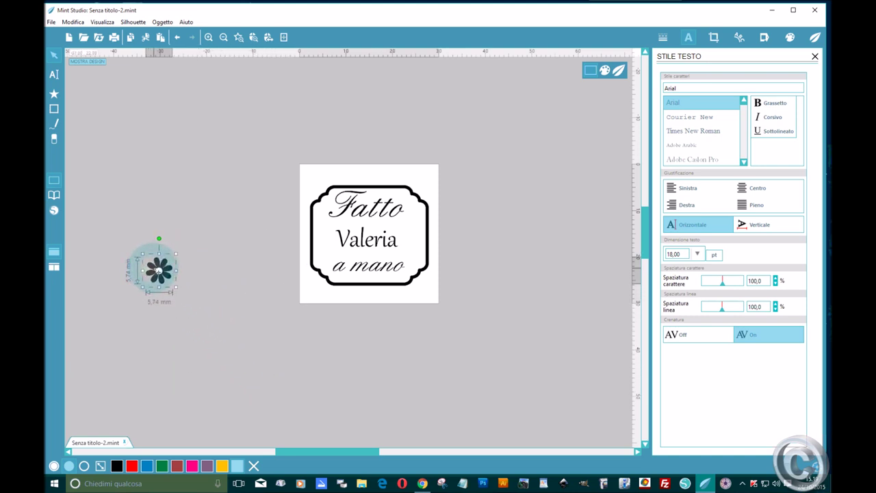
drag(159, 272, 386, 254)
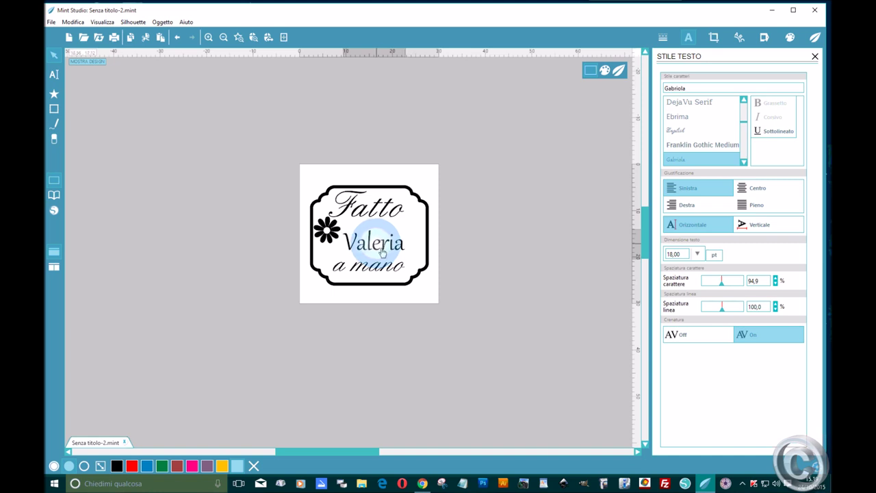
click(335, 241)
click(453, 251)
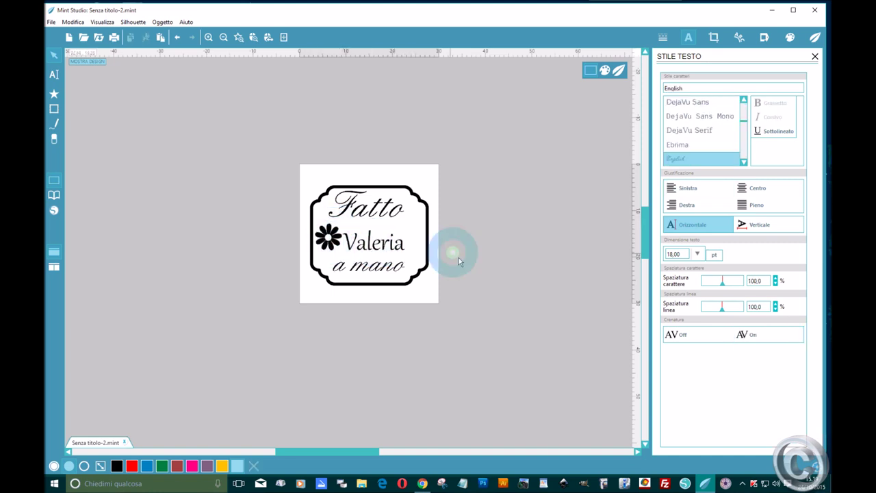
click(408, 248)
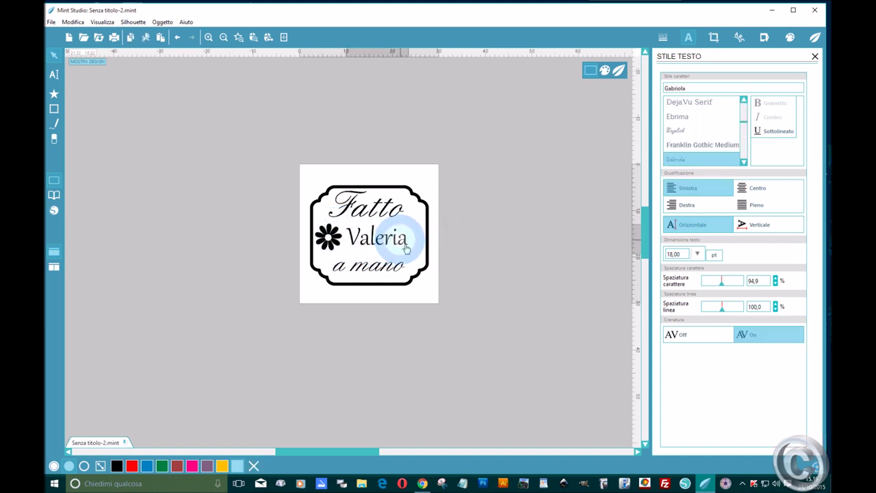
click(476, 268)
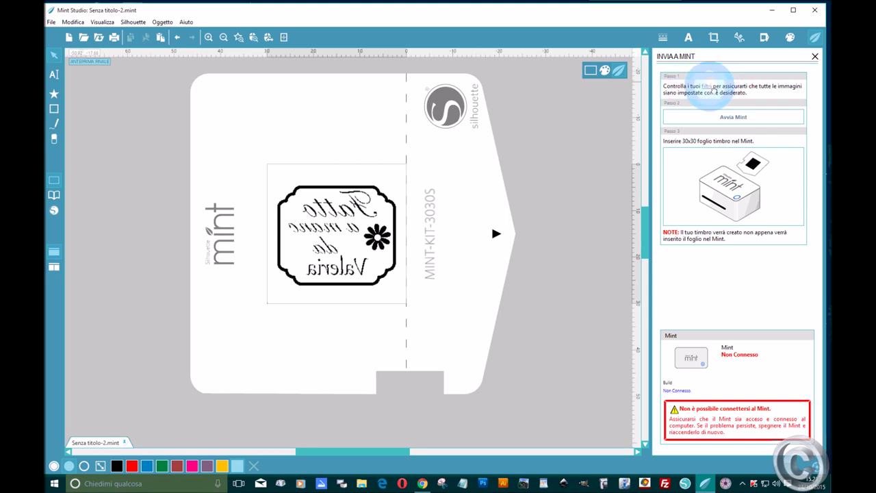
- Open the filters from the send-to-Mint page and try the Punti filter on the flower before reverting it to Standard
click(708, 87)
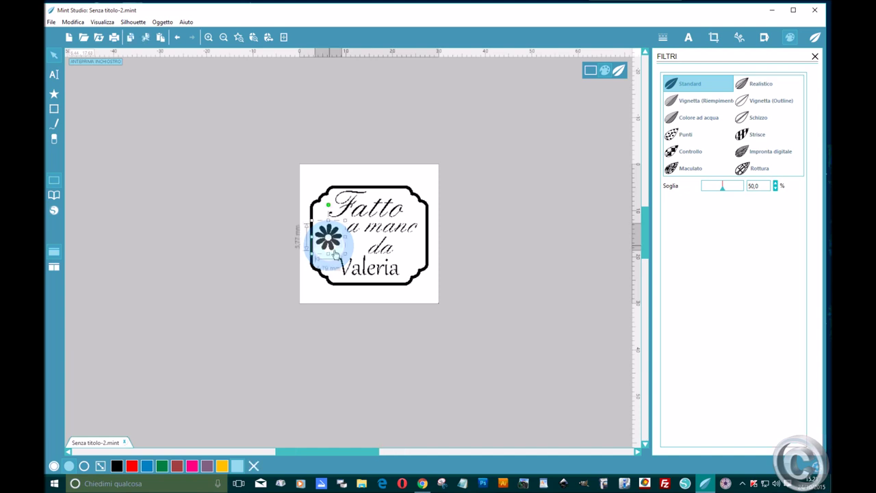
click(675, 139)
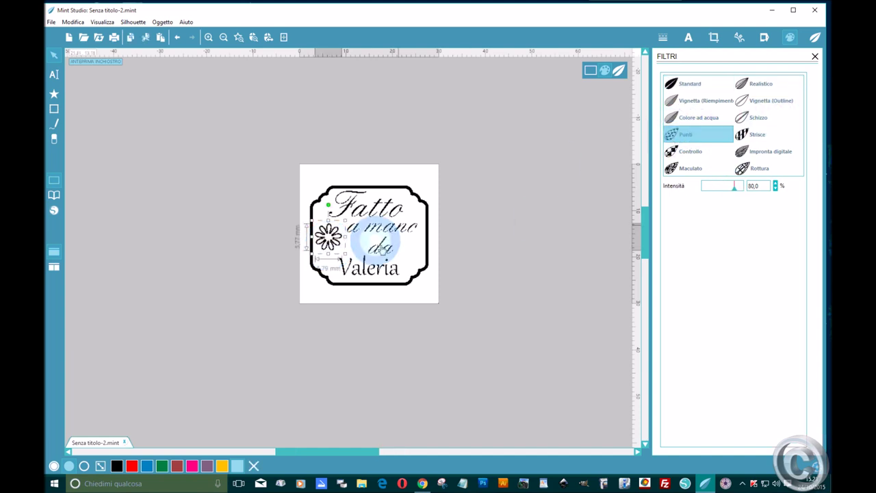
click(692, 84)
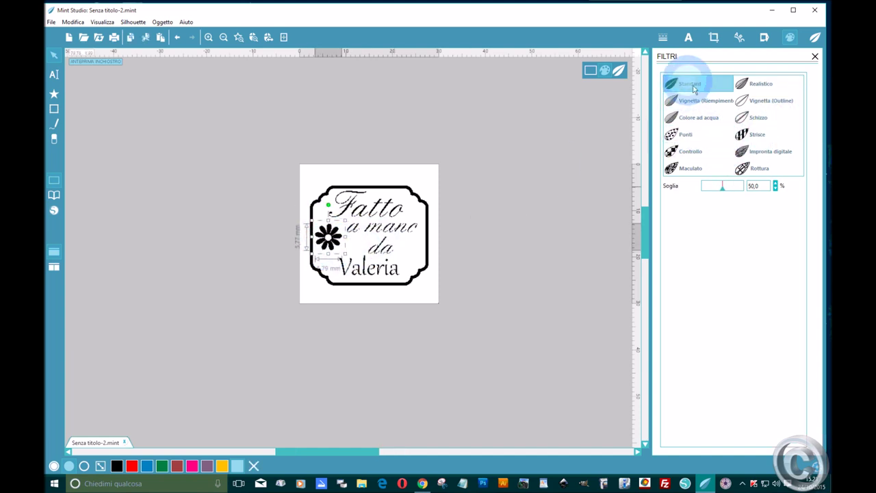
click(546, 243)
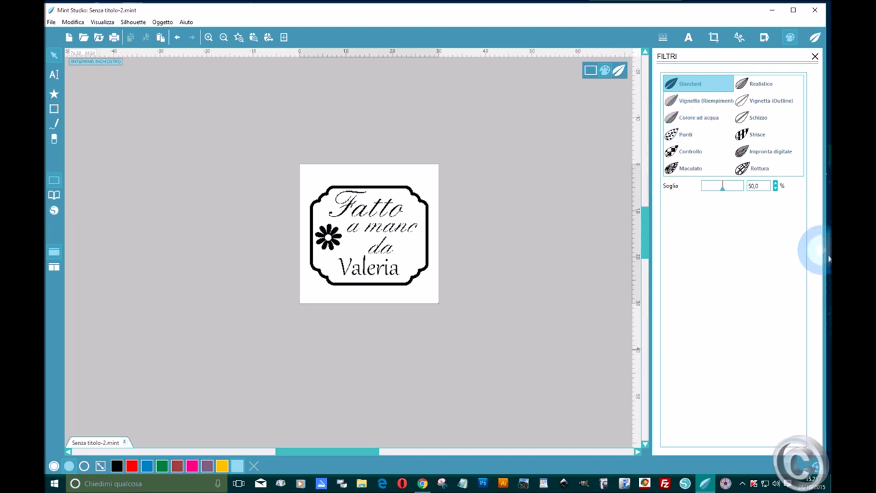
- Try a Soglia value of 48.7% with the Standard filter, and undo it along with the flower's filter changes
drag(751, 198, 730, 198)
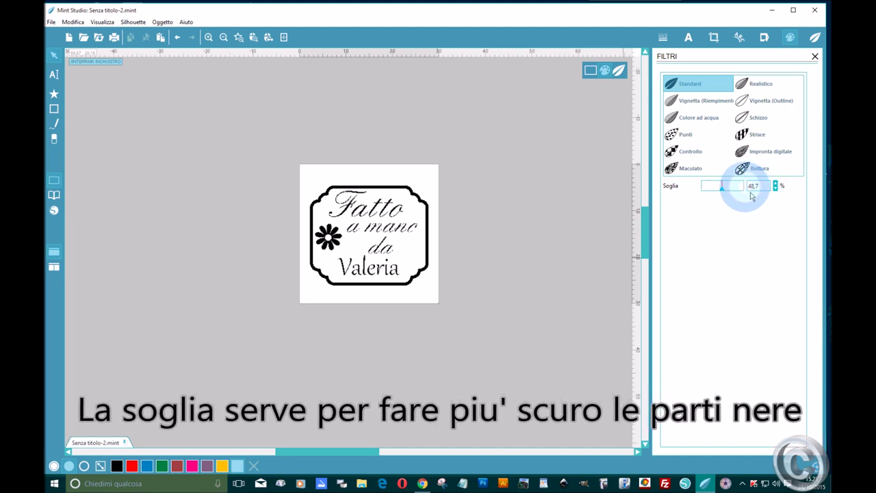
drag(765, 190, 742, 191)
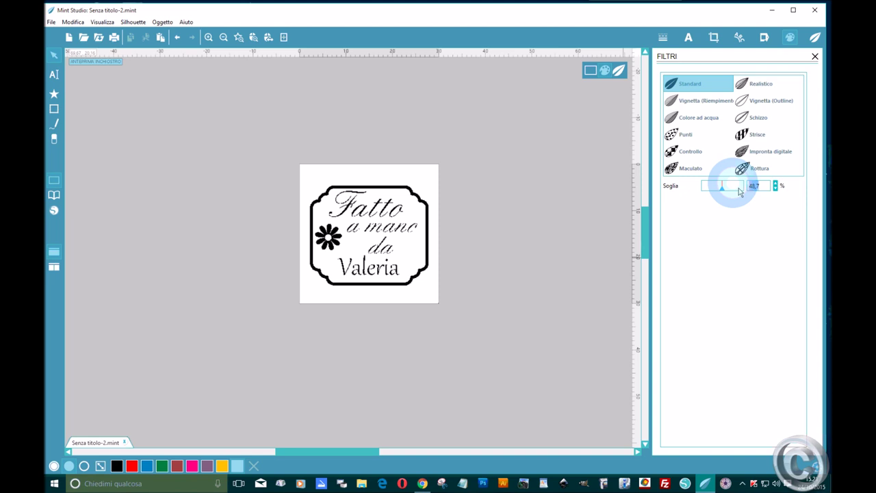
click(179, 37)
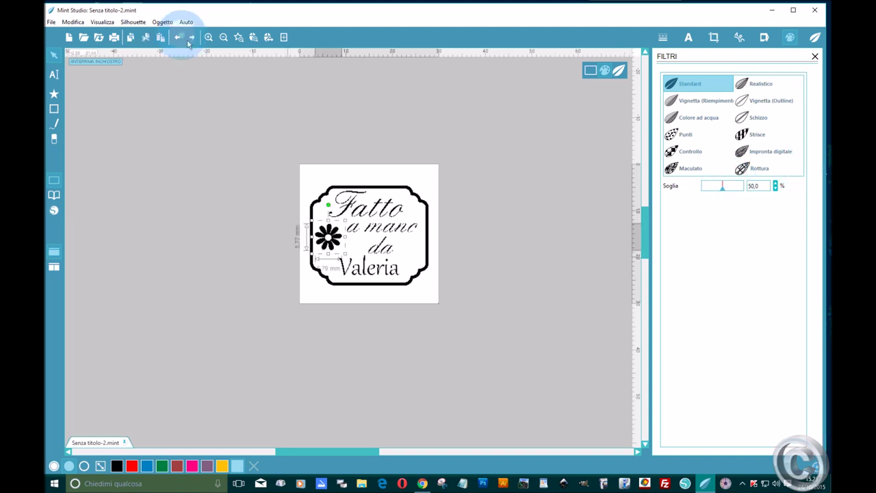
click(185, 45)
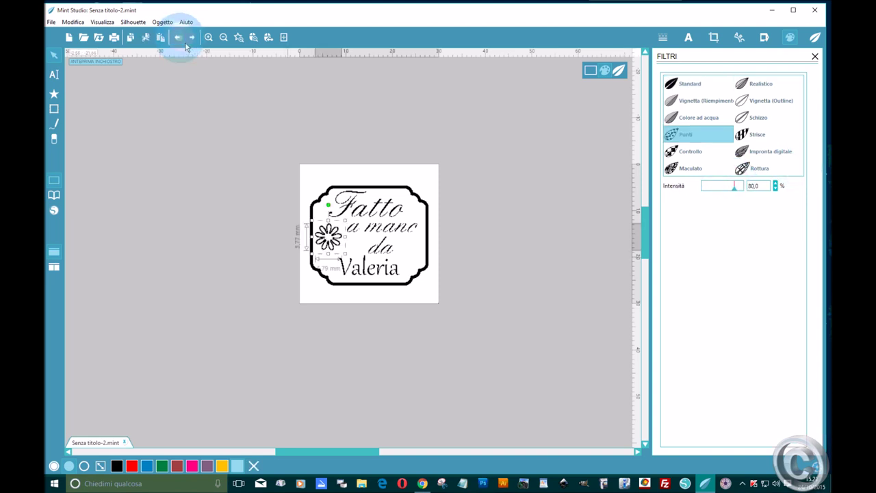
click(185, 45)
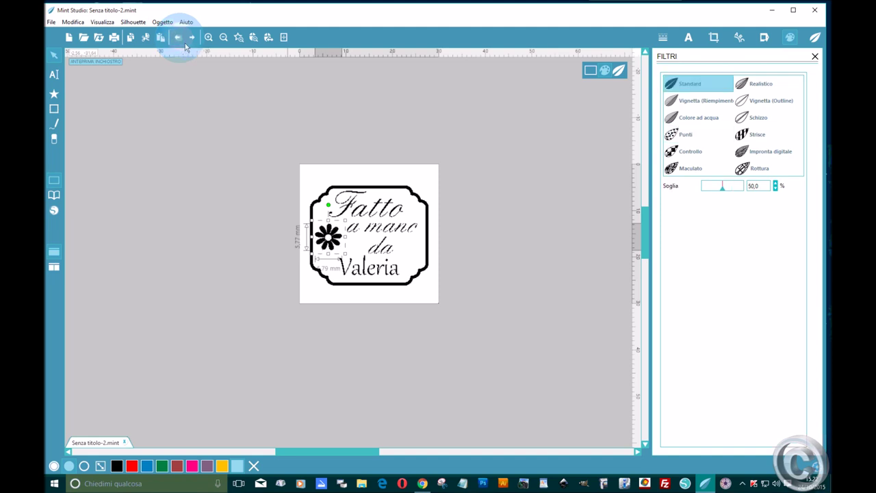